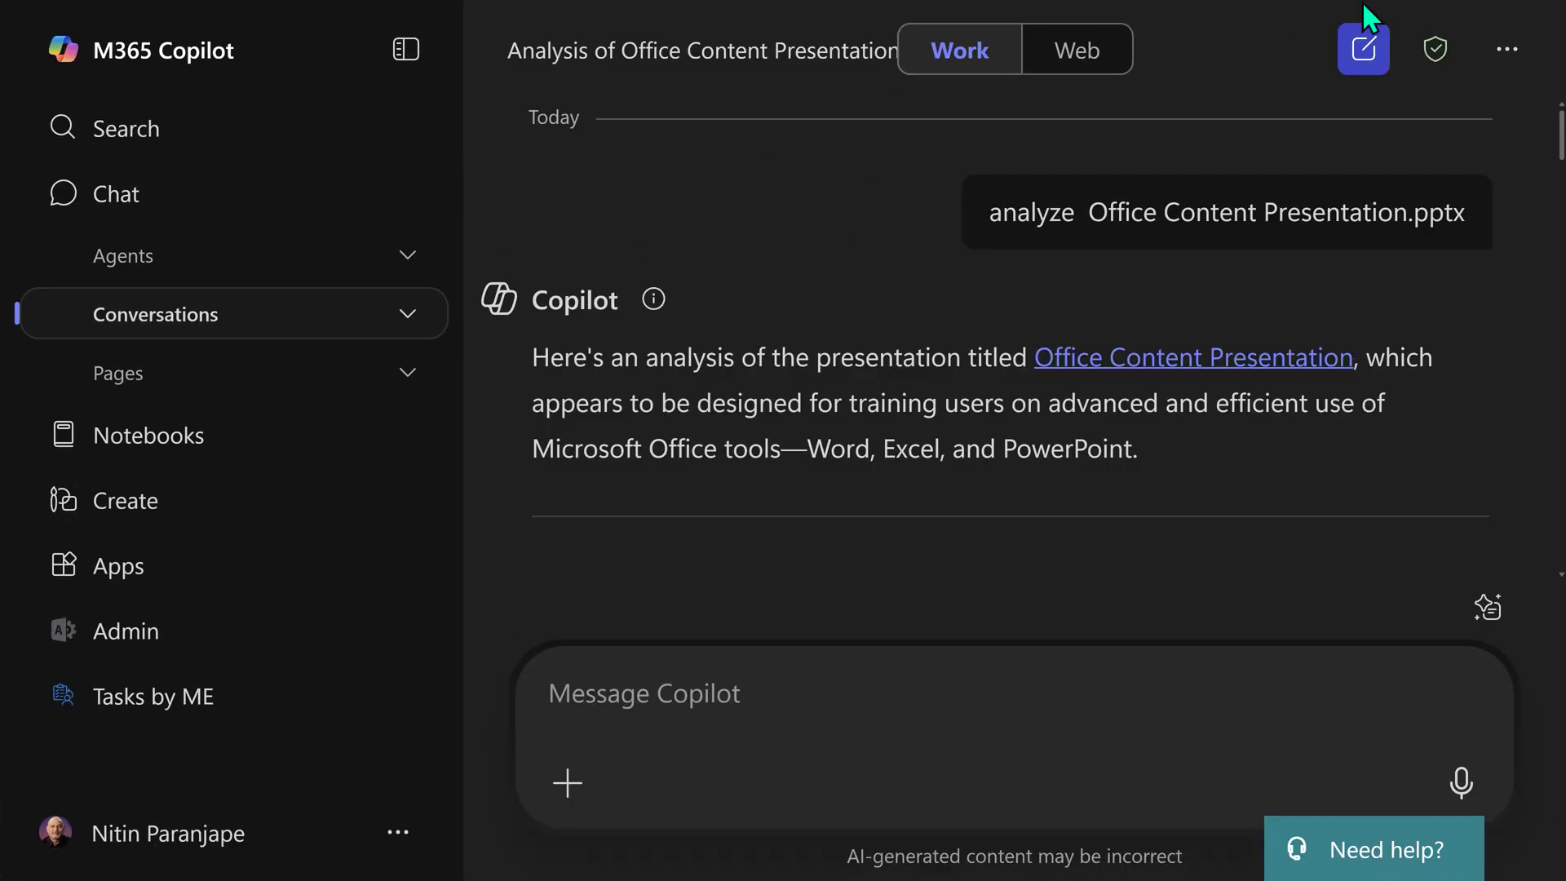
- Scroll through Copilot's analysis of the 16-slide Office Content Presentation deck
mouse_move(1133, 245)
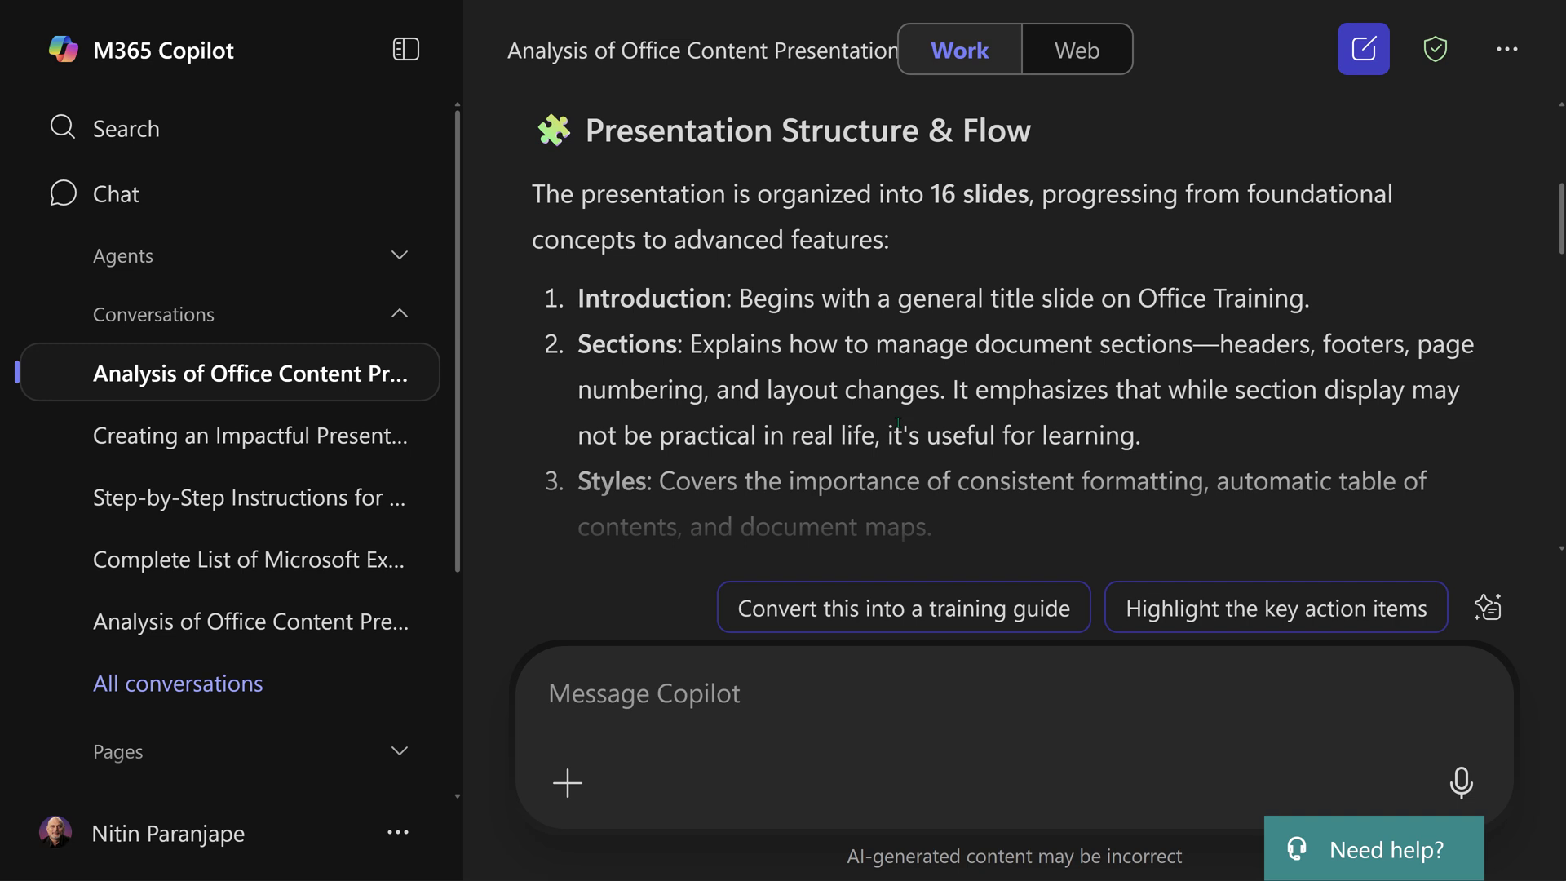
scroll(642, 578, "down", 15)
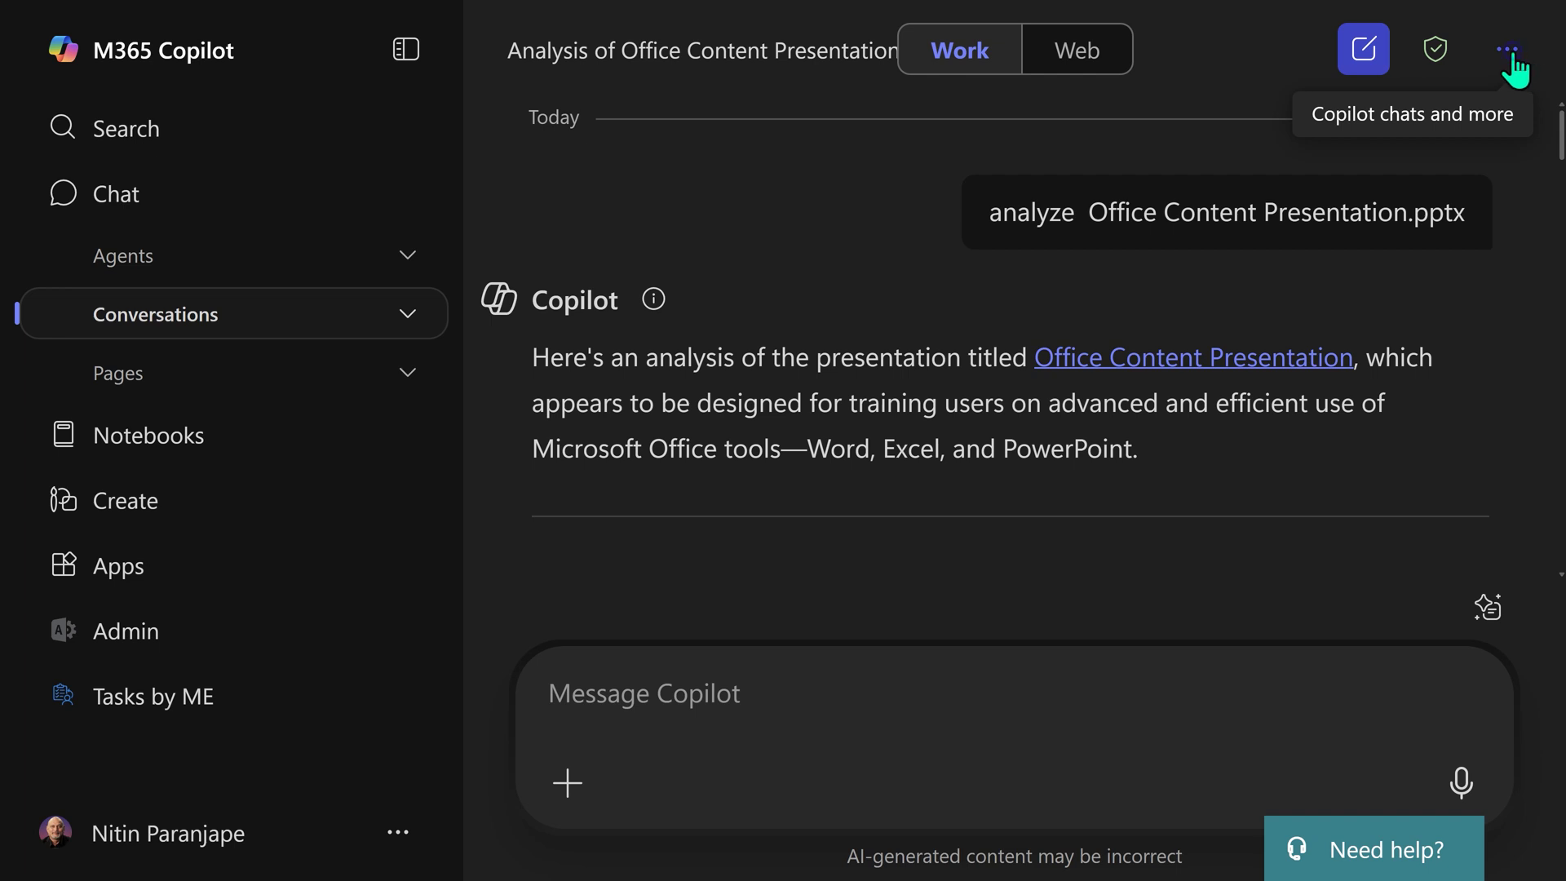
- Open Copilot Settings from the top-right '...' menu to reach Personalization
left_click(1509, 50)
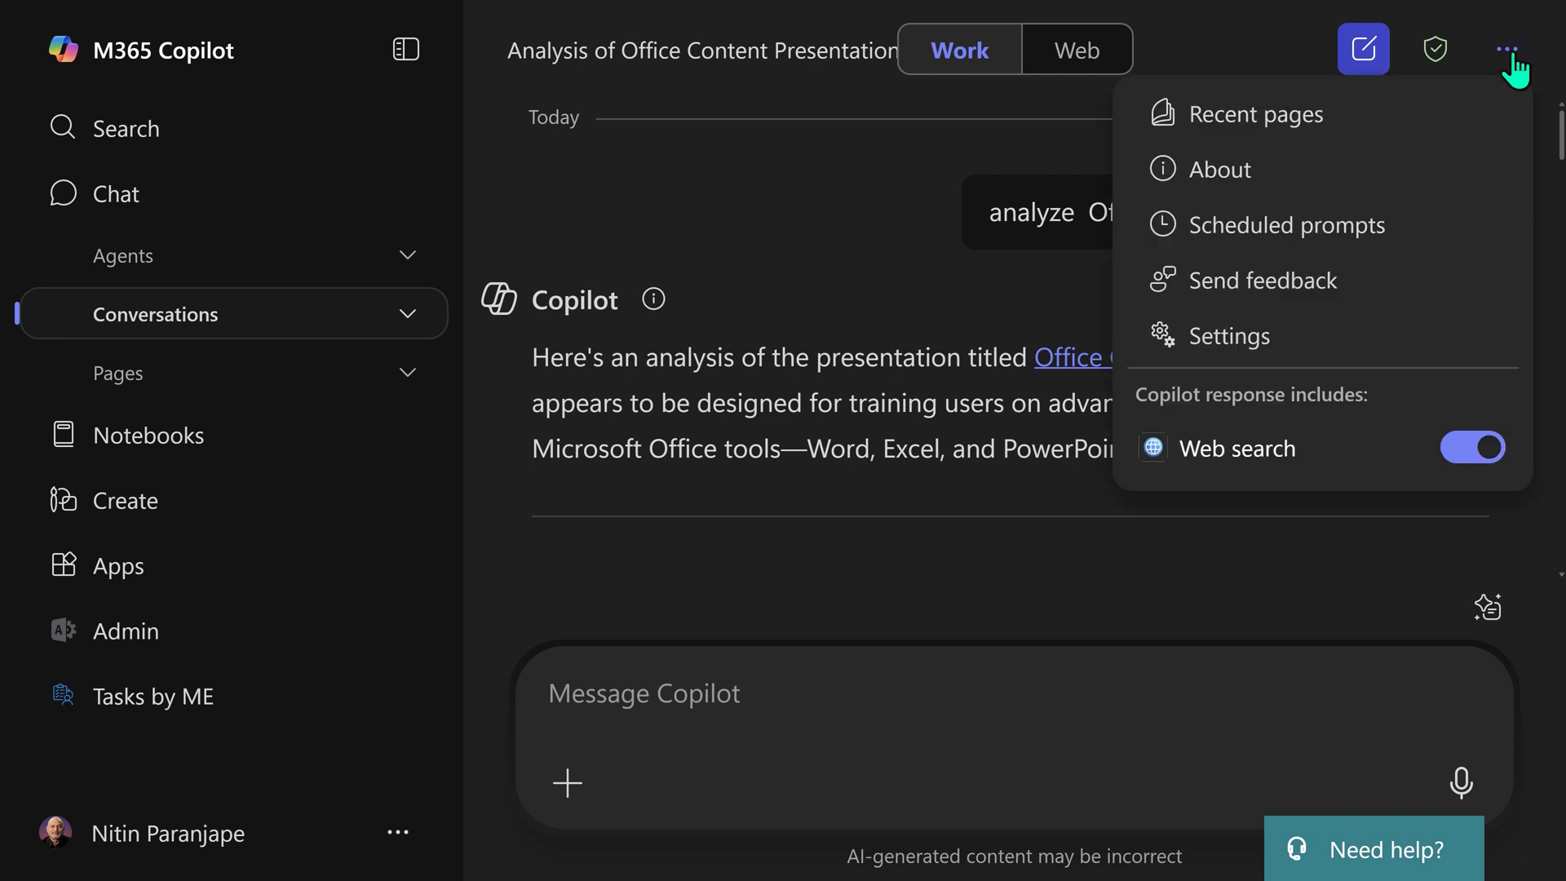
left_click(1317, 344)
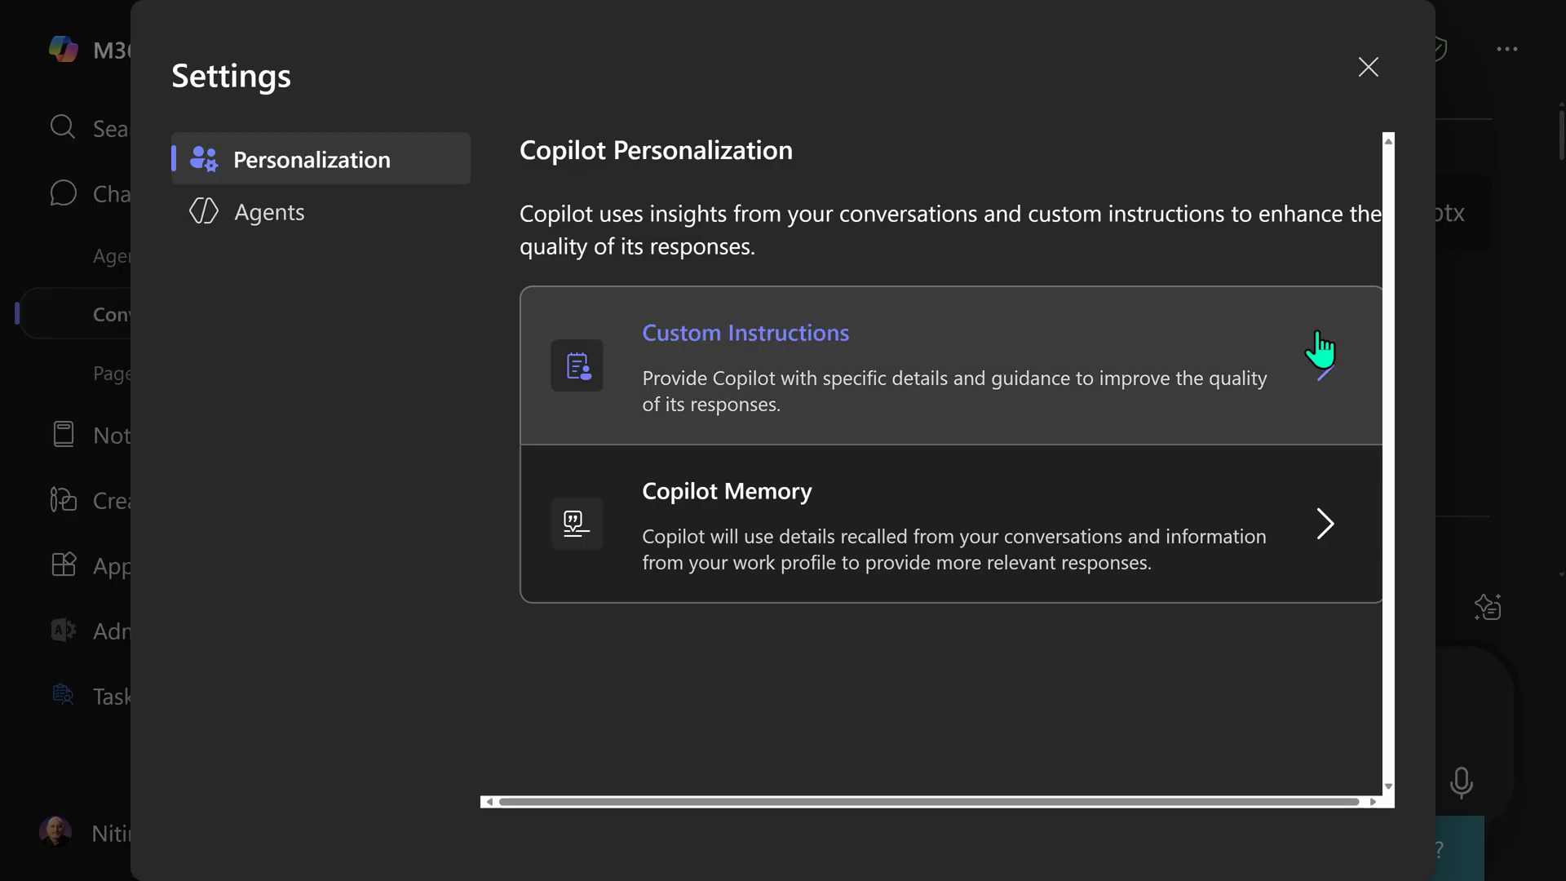
- Review the saved custom instructions down to the summary, table, business-scenario and YouTube video-idea guidelines
left_click(966, 374)
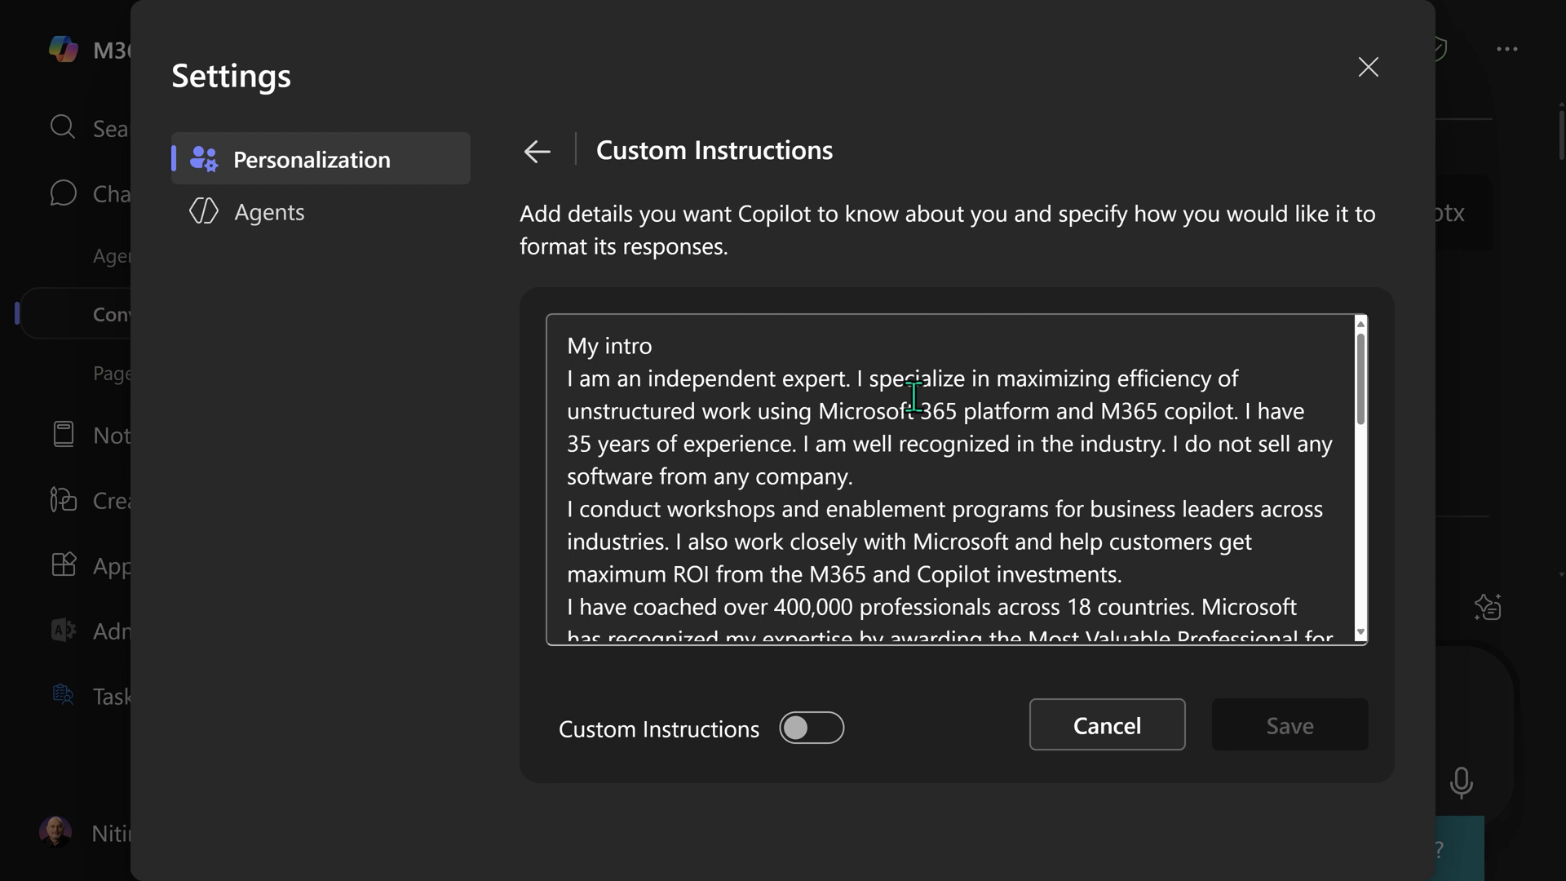
scroll(912, 396, "down", 3)
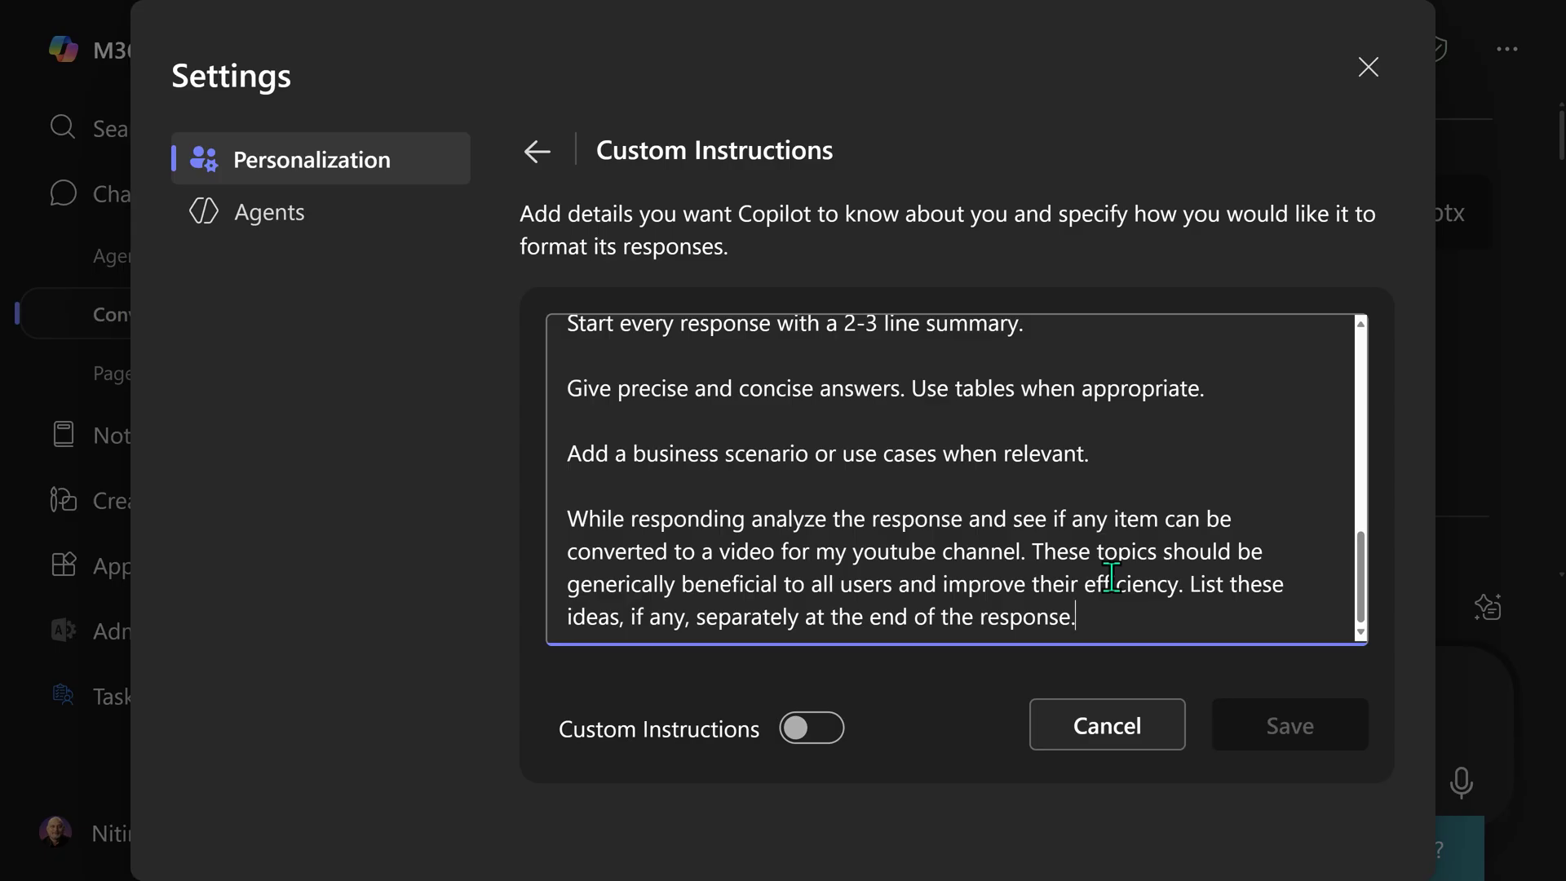
- Turn custom instructions on, then start a new chat recalling the 'analyze Office Content Presentation.pptx' prompt
left_click(810, 734)
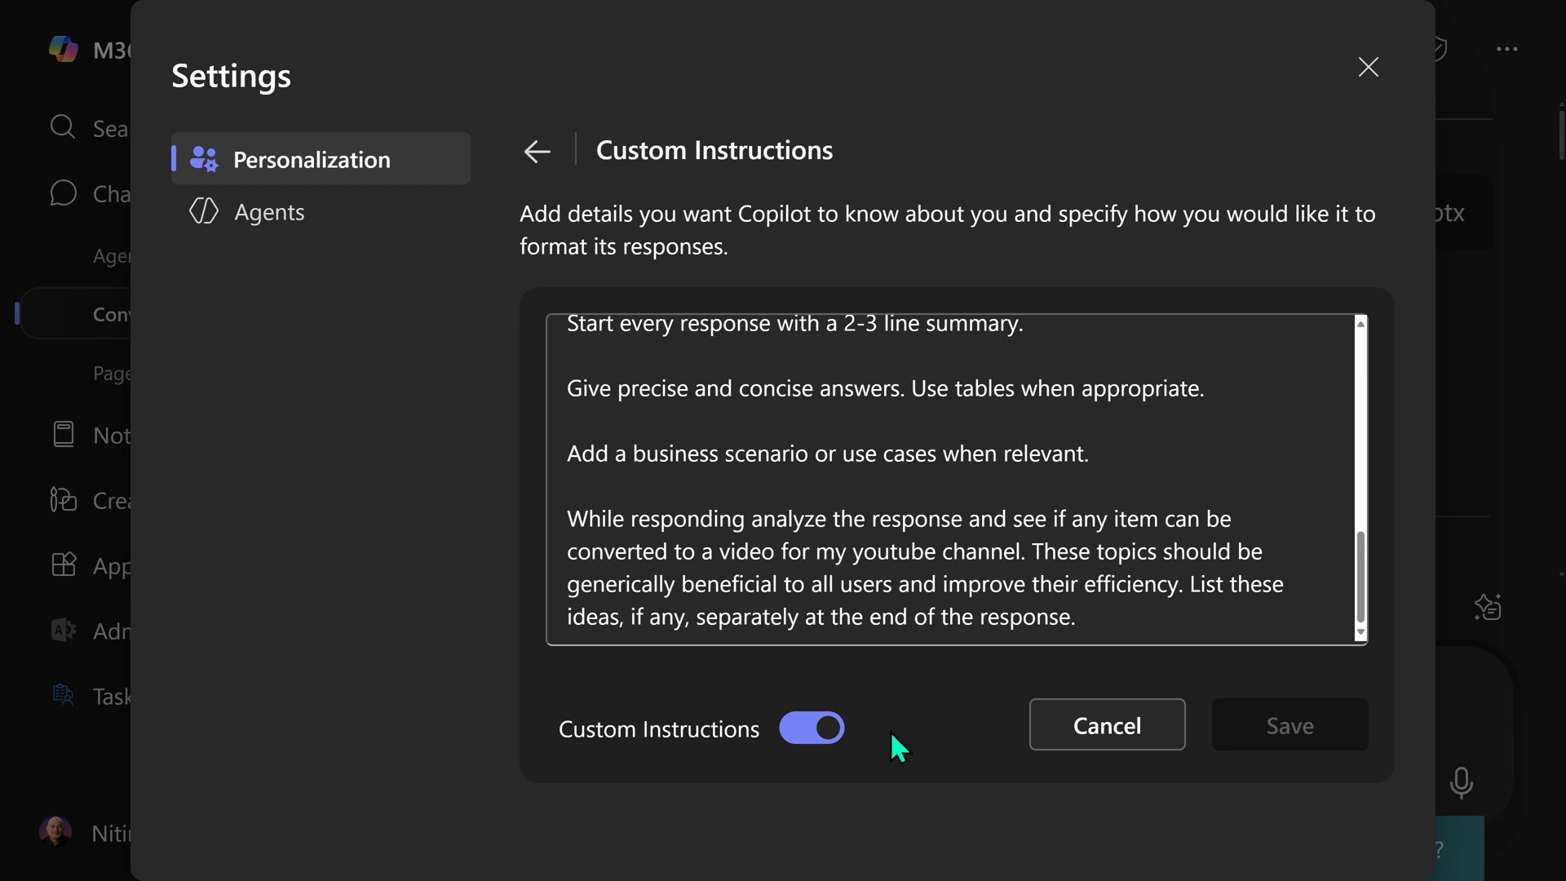
left_click(1369, 67)
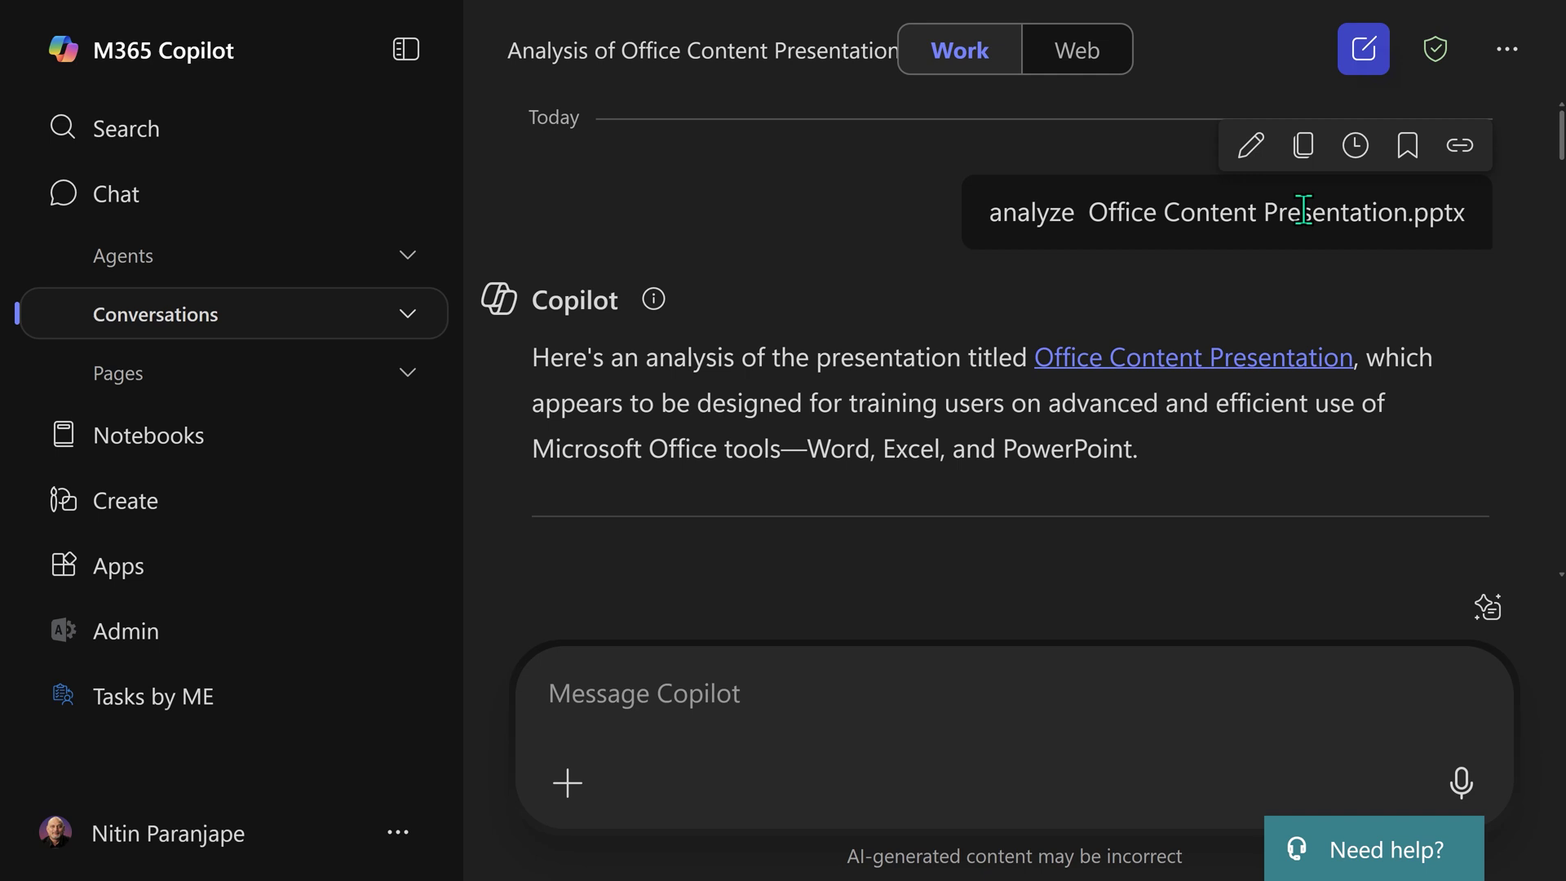
left_click(1369, 67)
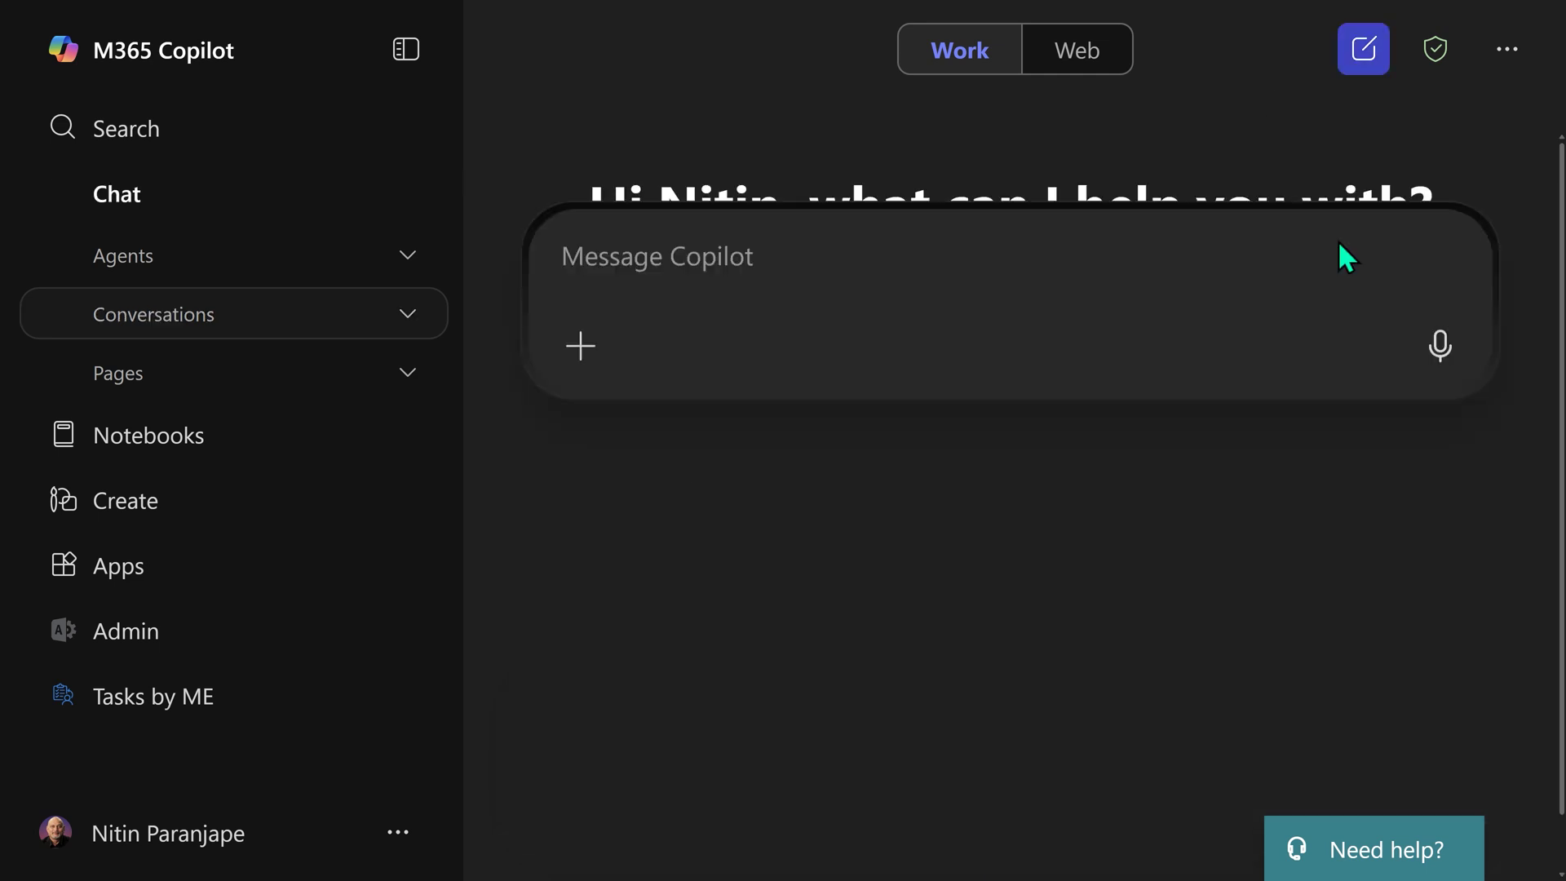
key("Up")
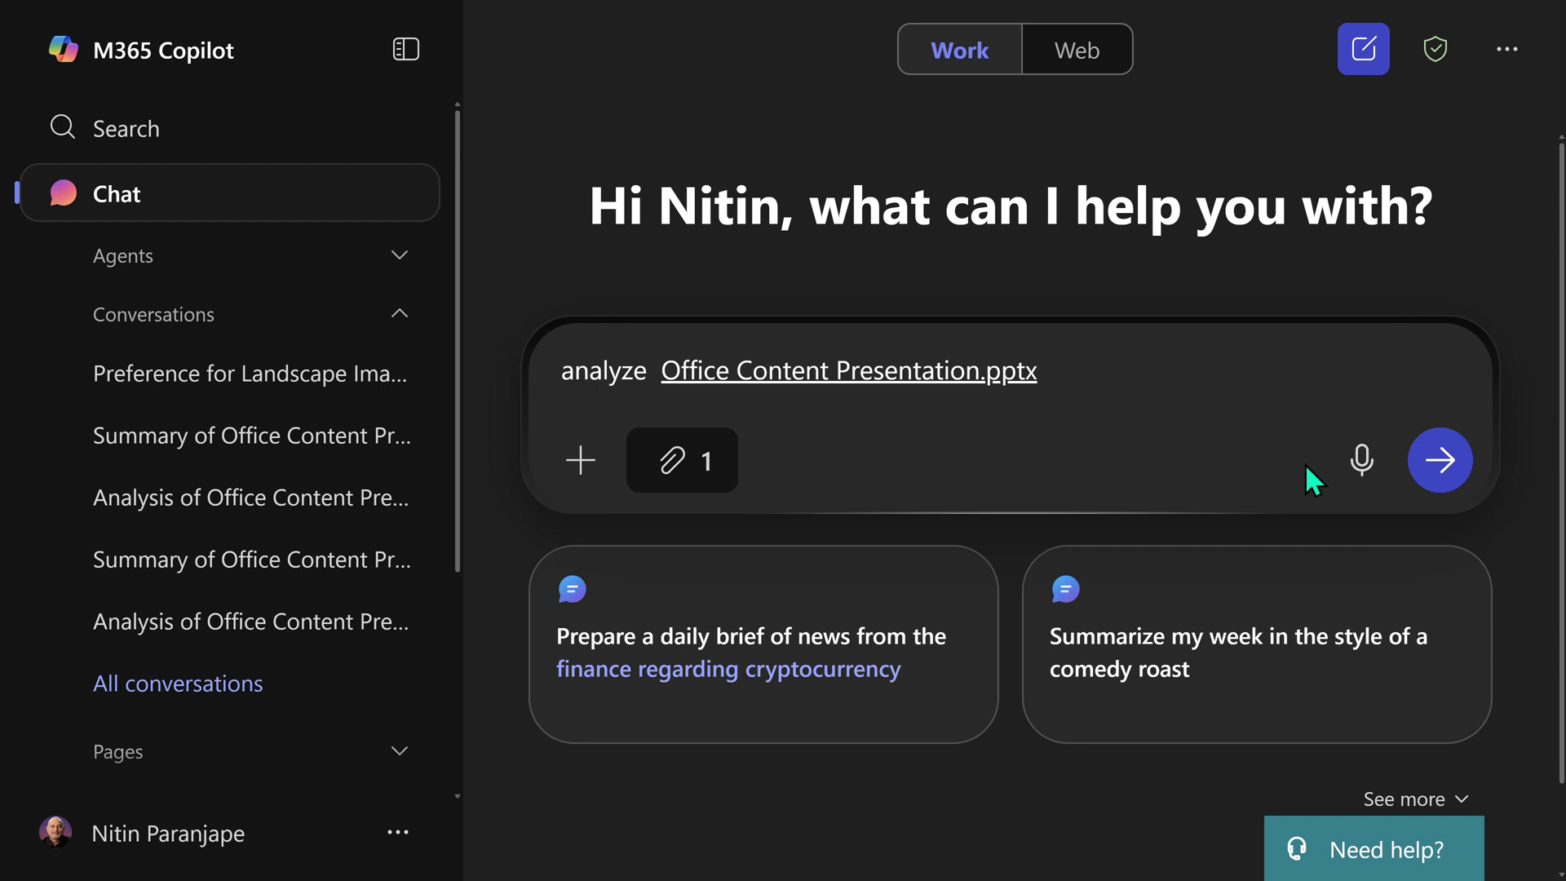
- Send the presentation analysis prompt and read through to the Suggested Video Topics for Efficiency365
left_click(1456, 468)
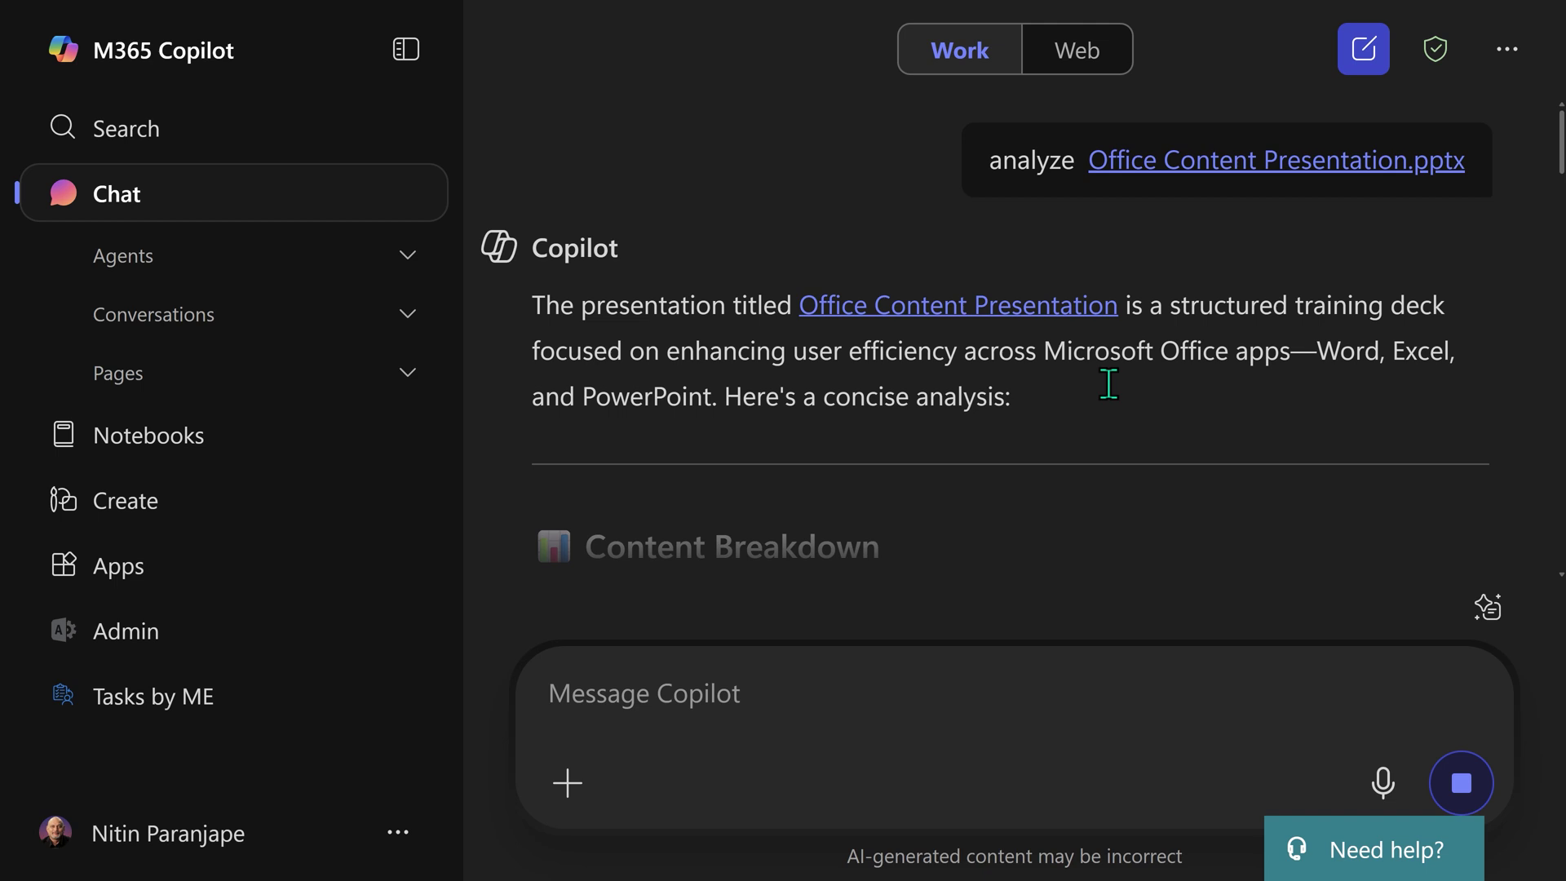
scroll(1109, 390, "down", 5)
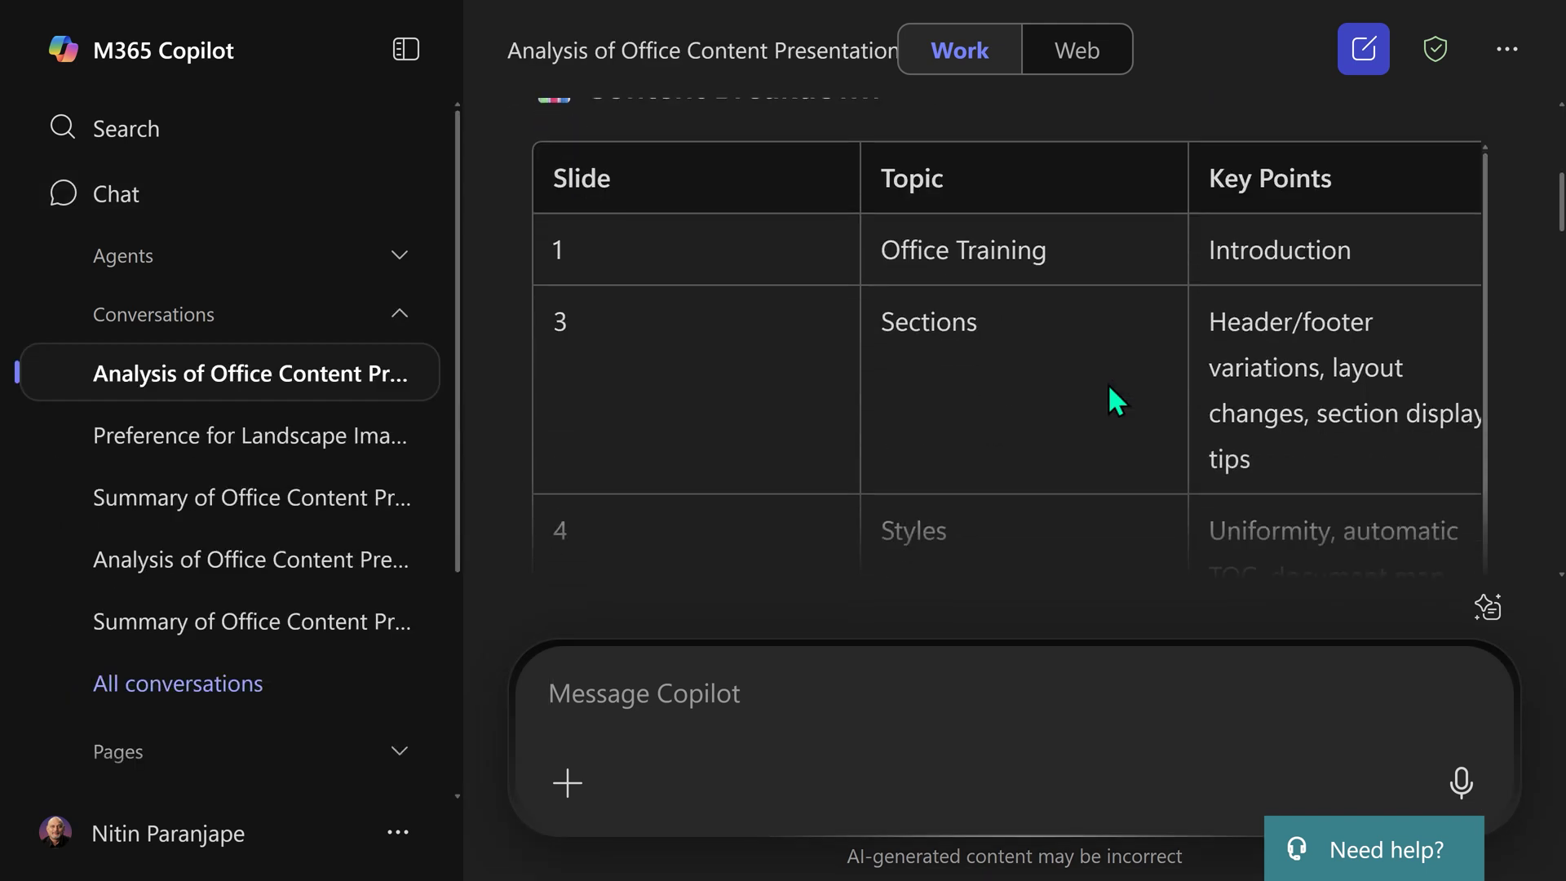
scroll(1108, 384, "down", 1)
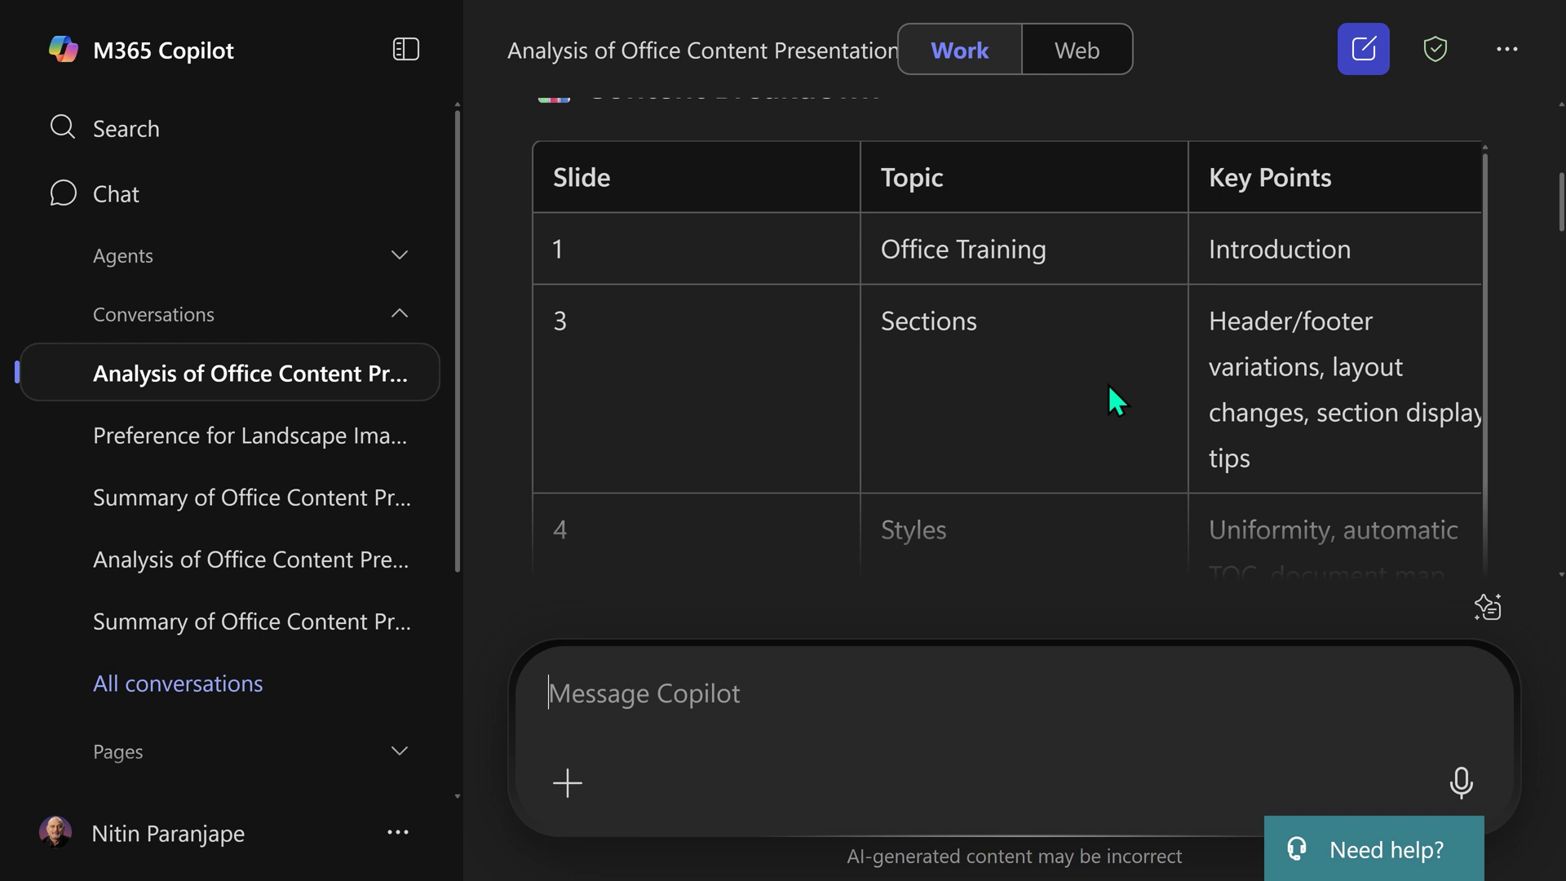
scroll(1109, 390, "down", 5)
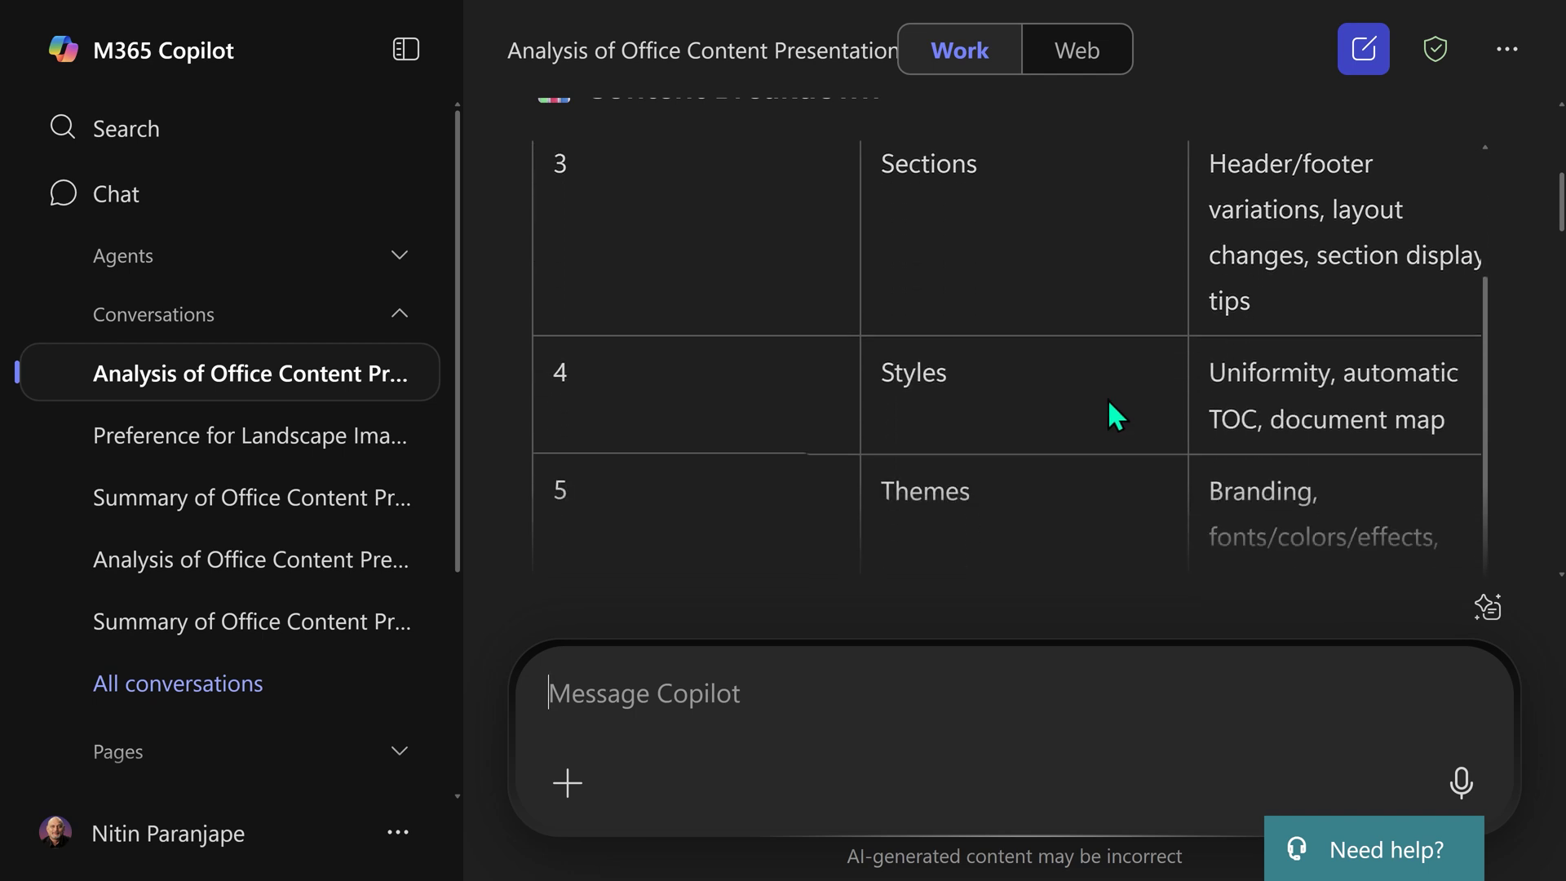
scroll(1121, 379, "down", 10)
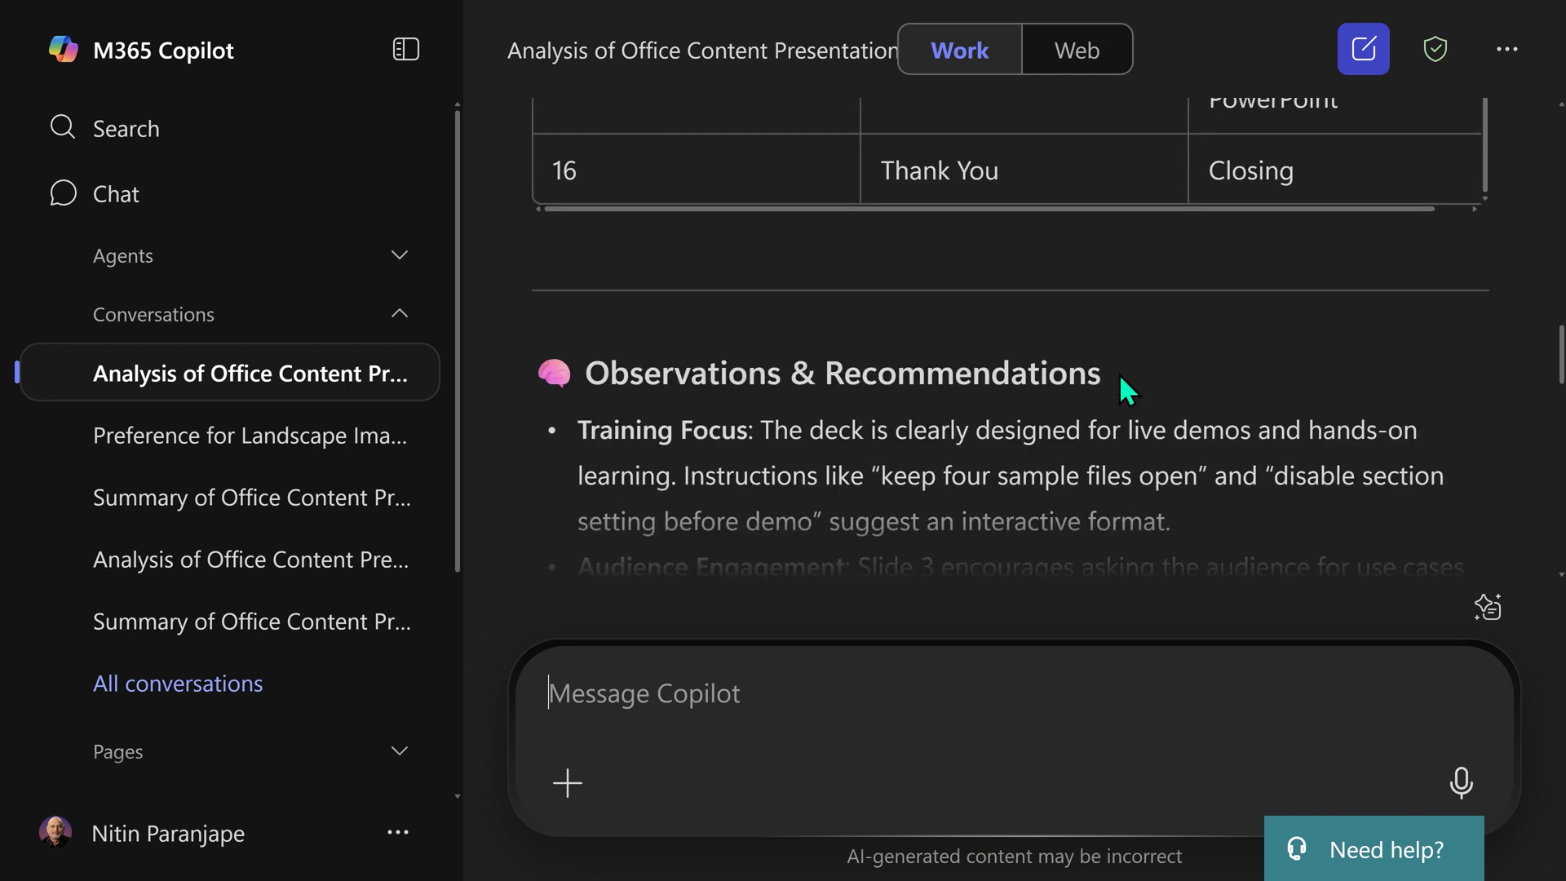
scroll(1120, 380, "down", 3)
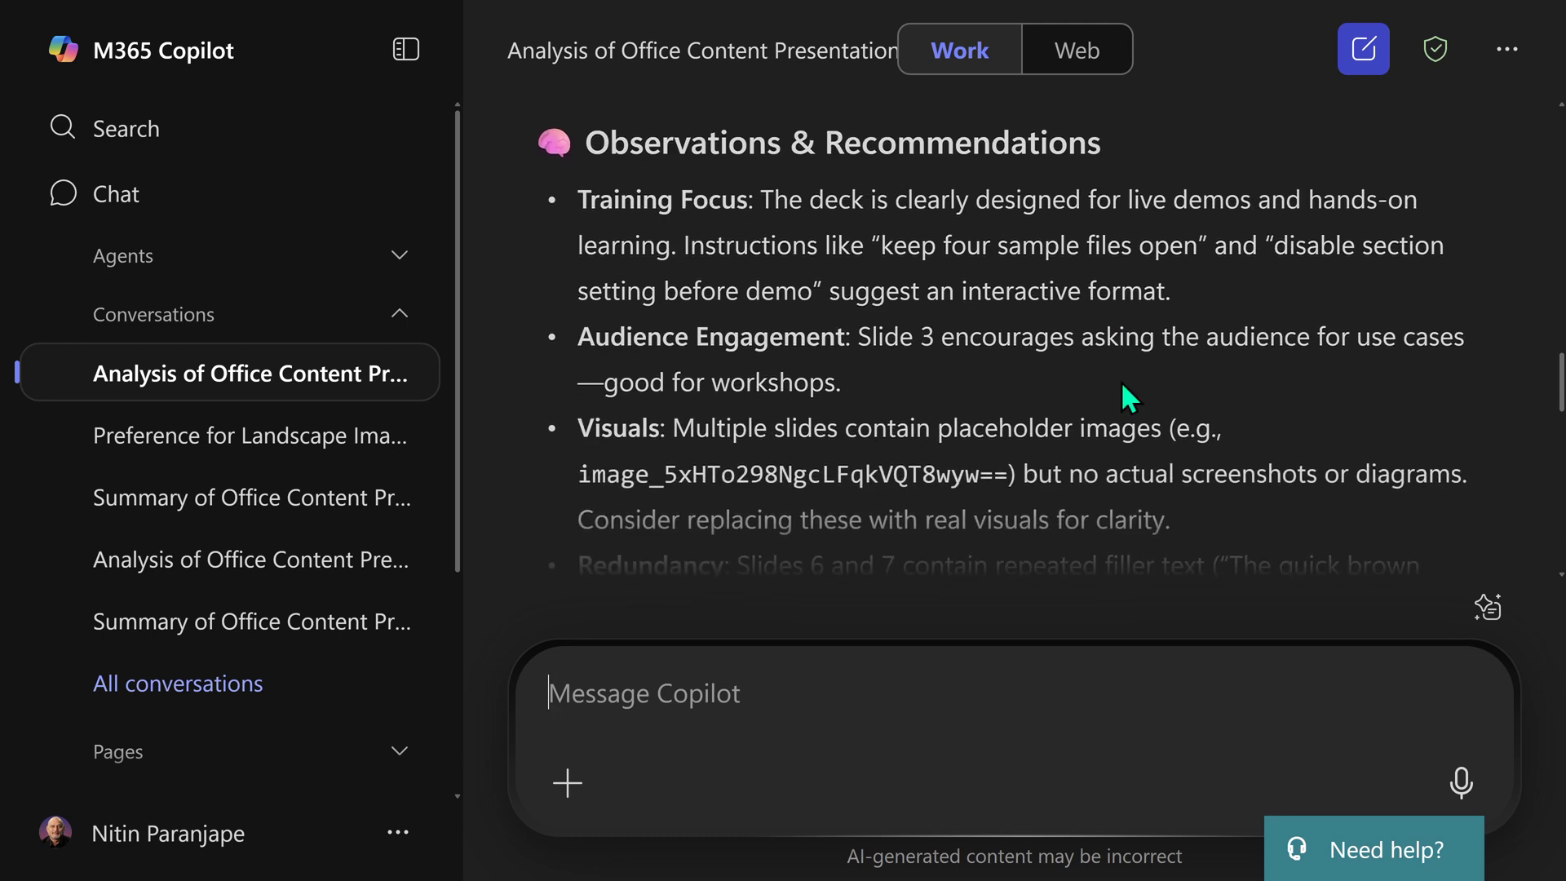
scroll(1122, 384, "down", 2)
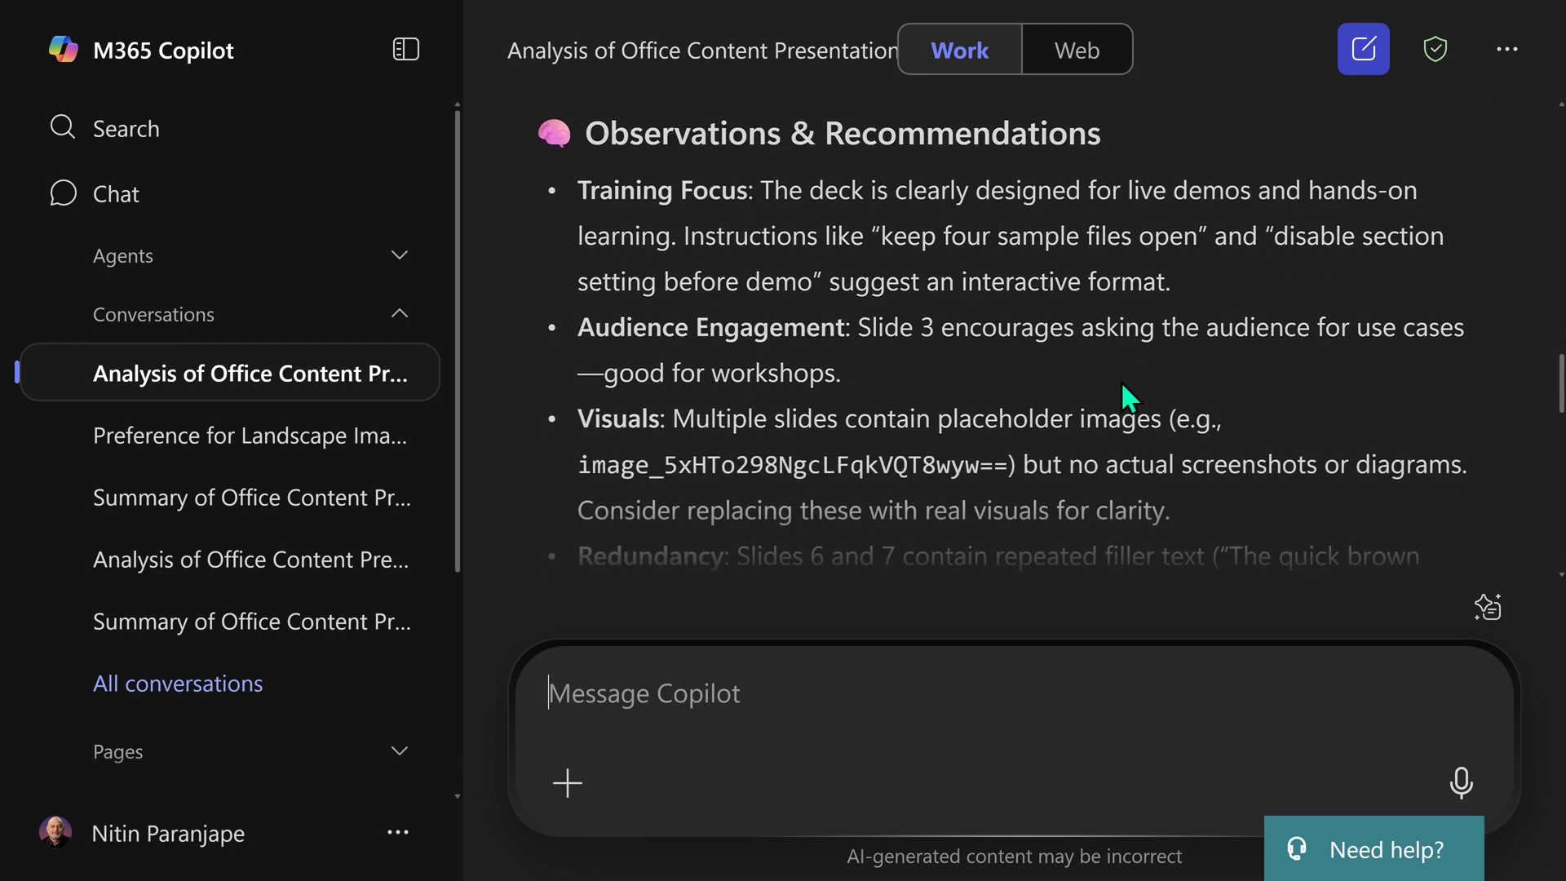
scroll(1121, 380, "down", 2)
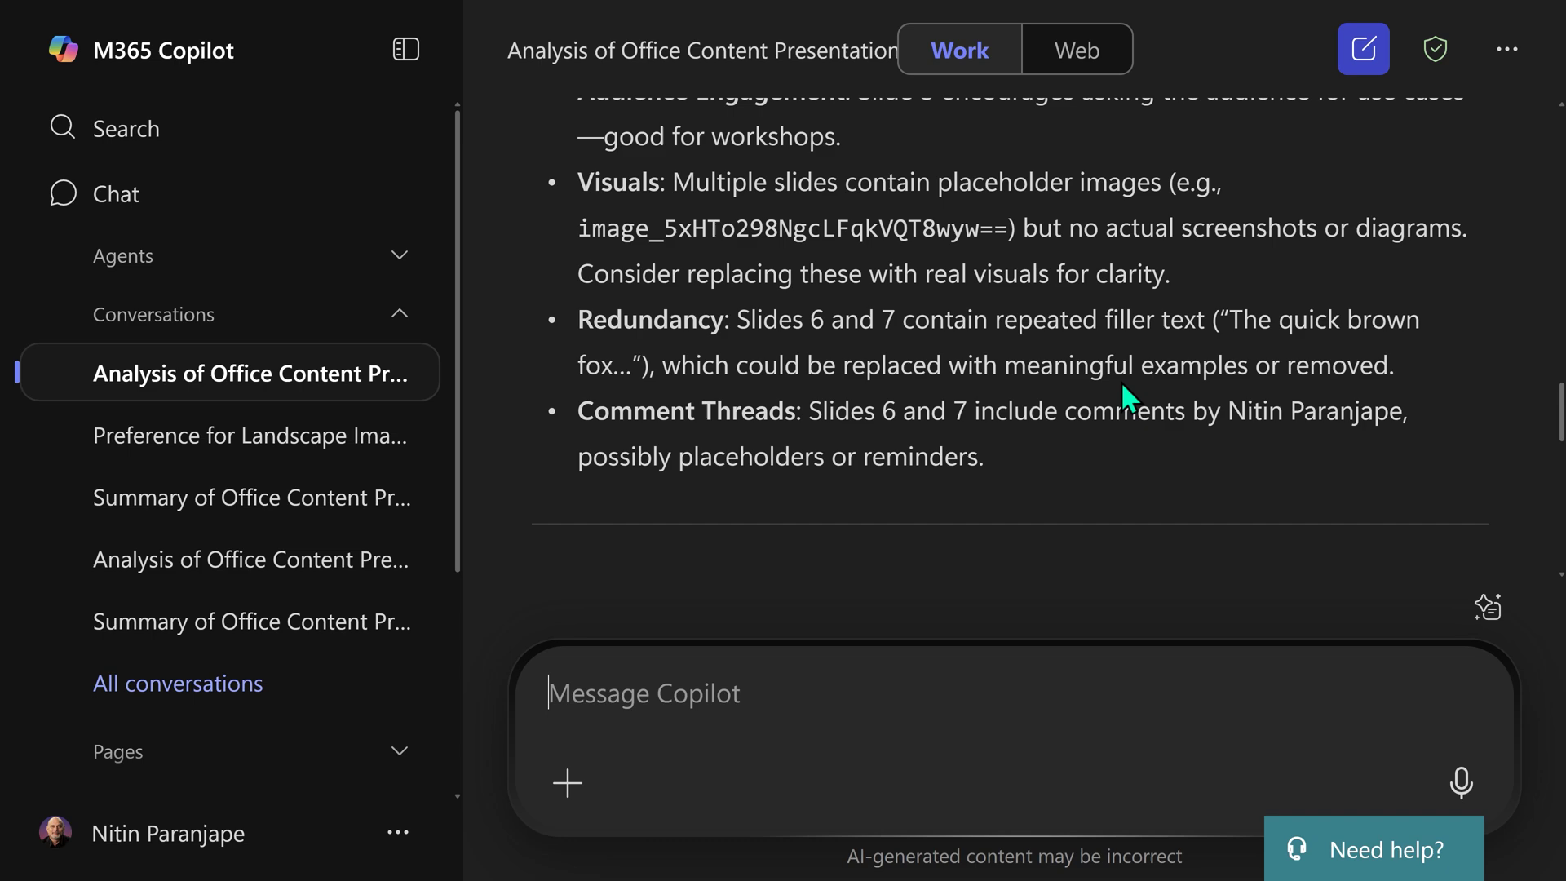
scroll(1120, 382, "down", 1)
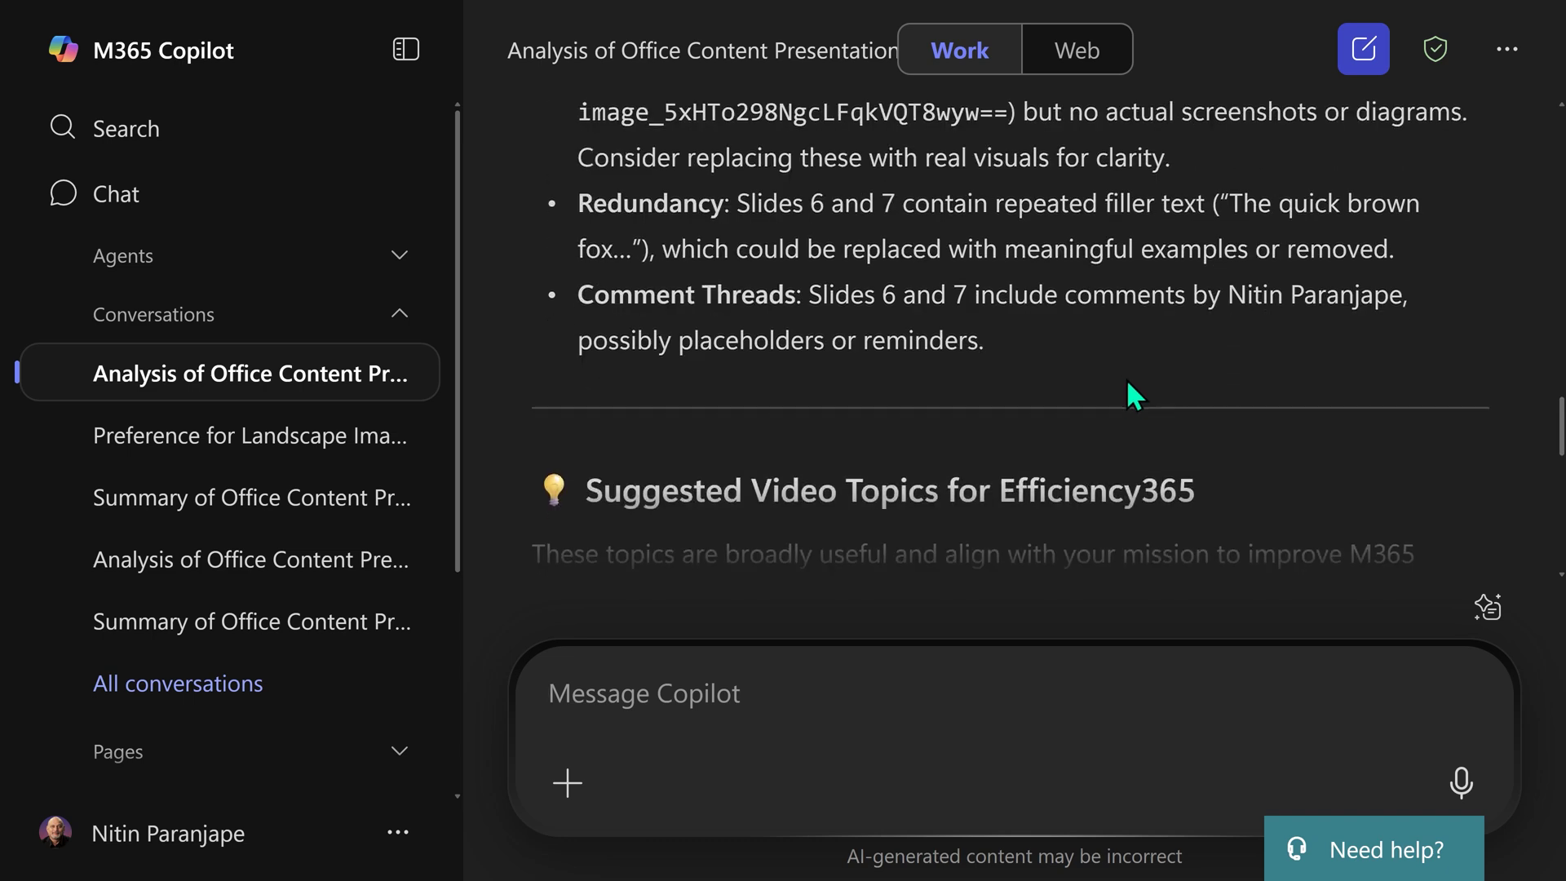
scroll(1125, 379, "down", 2)
scroll(1127, 379, "down", 3)
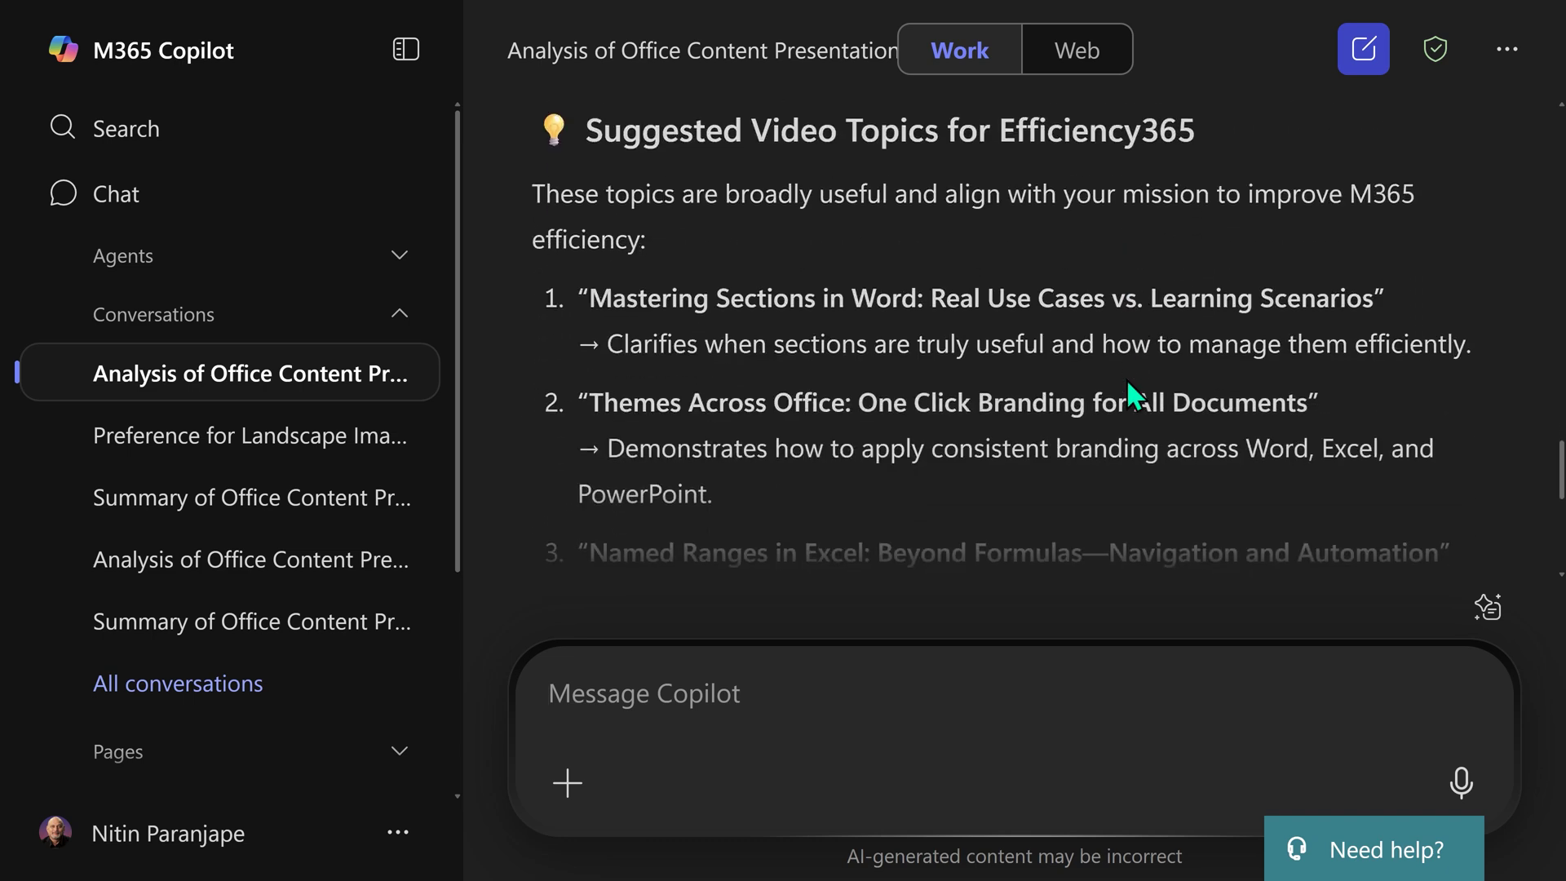
scroll(1127, 379, "down", 6)
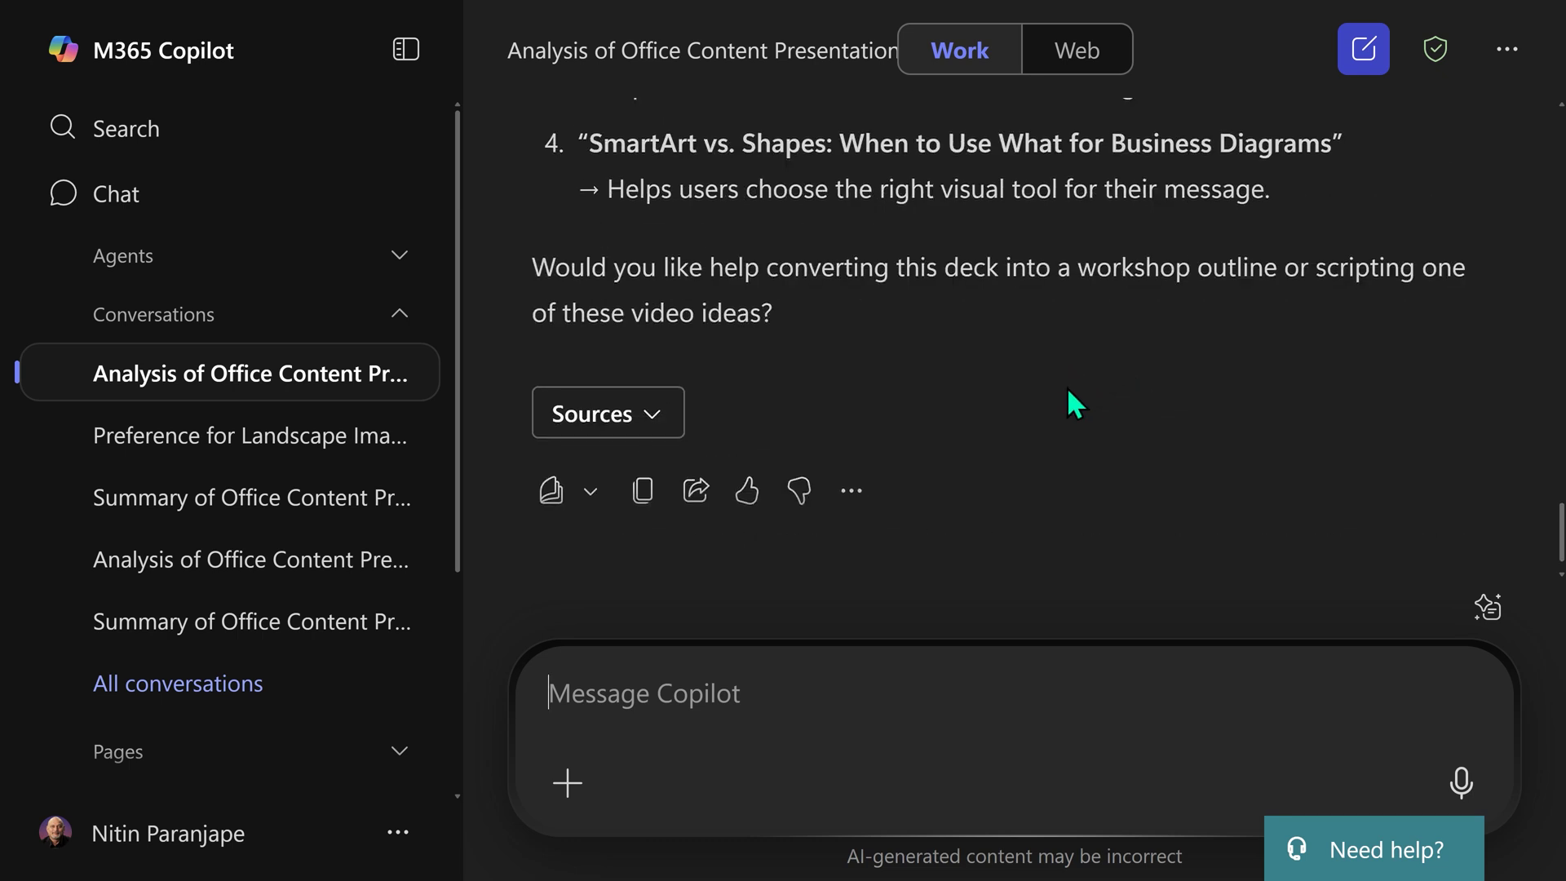
scroll(1068, 390, "down", 1)
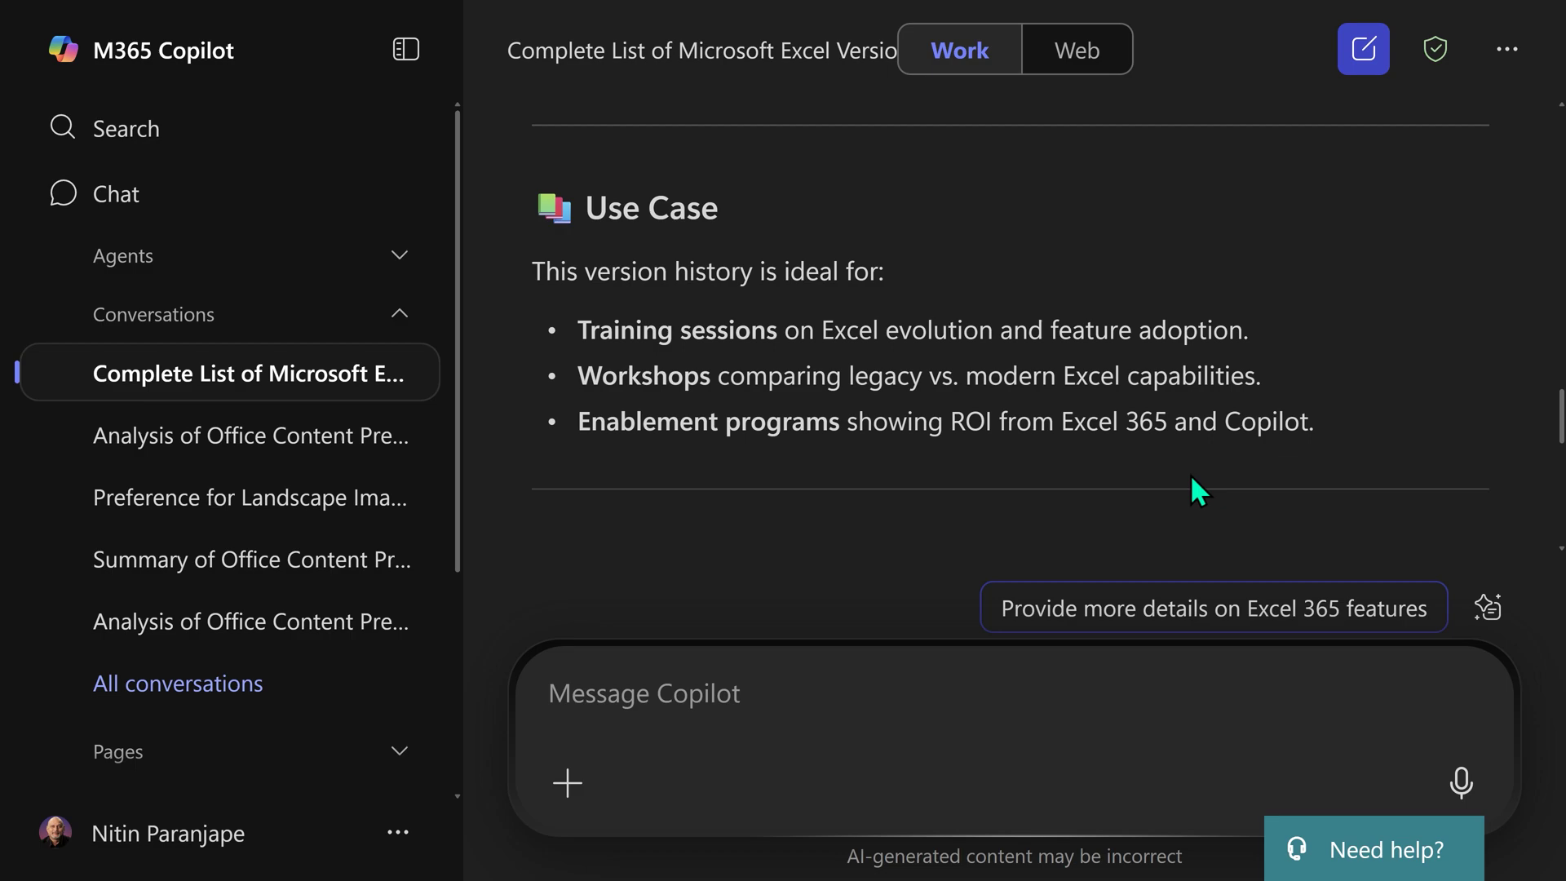
- Scroll the Excel versions conversation down to its suggested video topics
scroll(1191, 477, "down", 5)
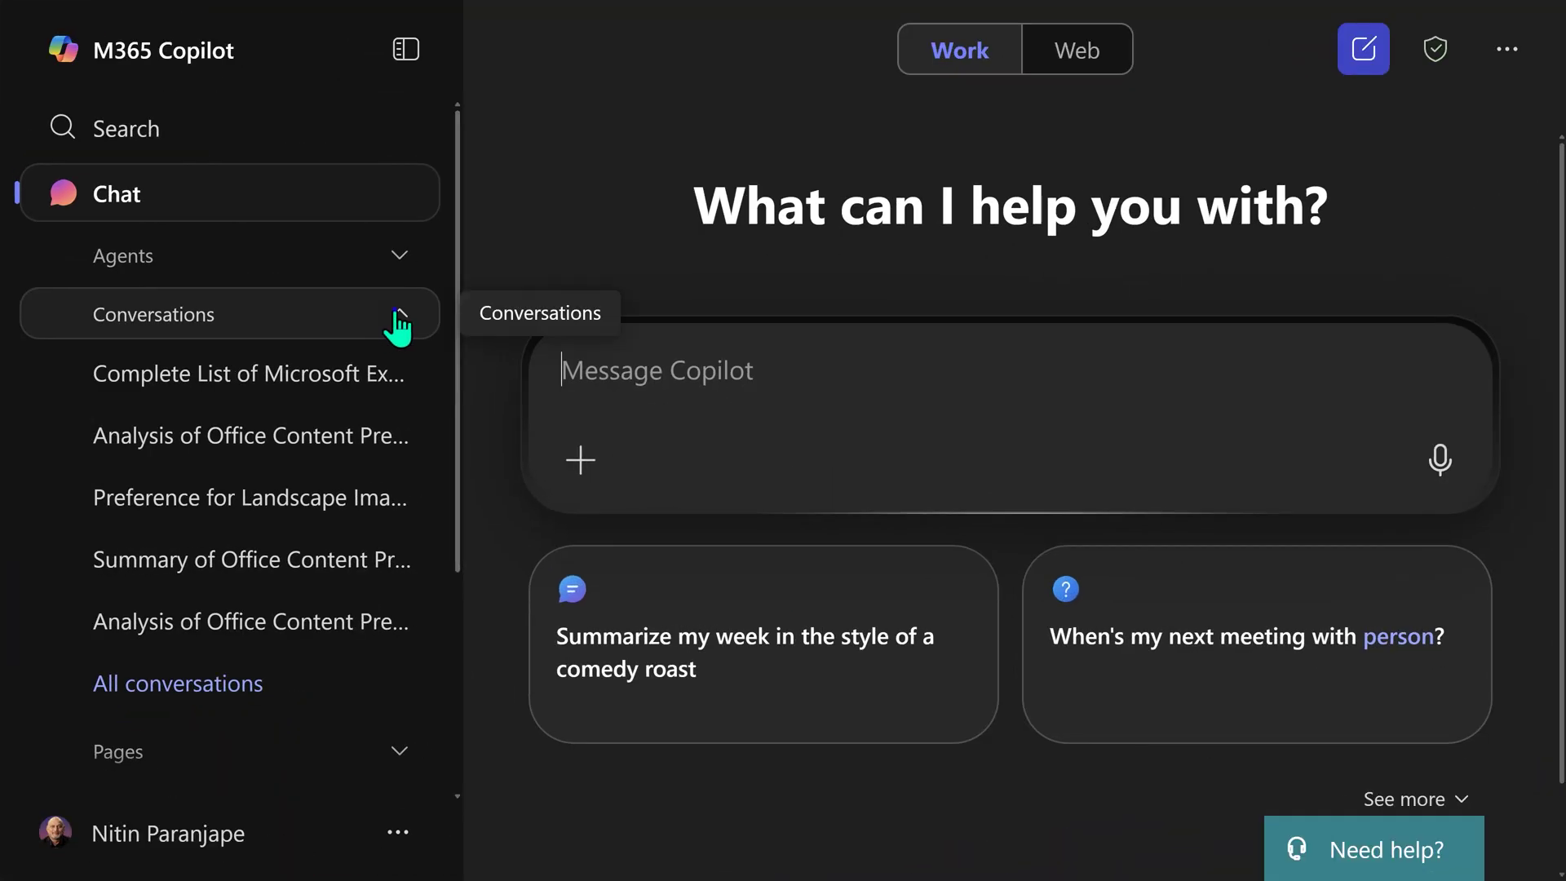
- Collapse past conversations, review the three saved Copilot memories in Settings, then close Settings
left_click(399, 317)
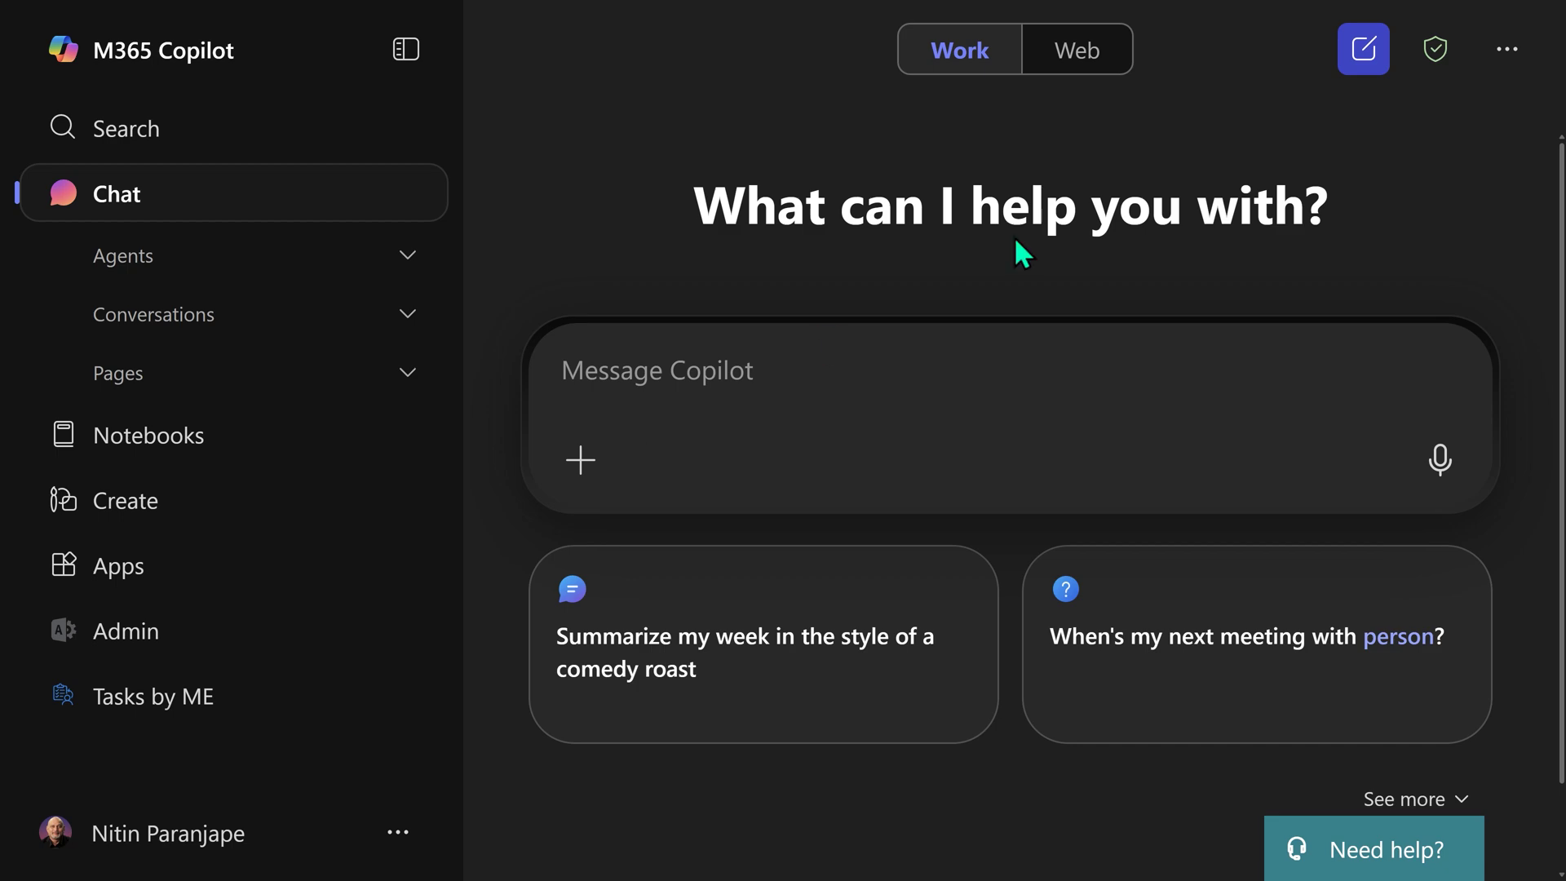
left_click(1508, 49)
left_click(1304, 108)
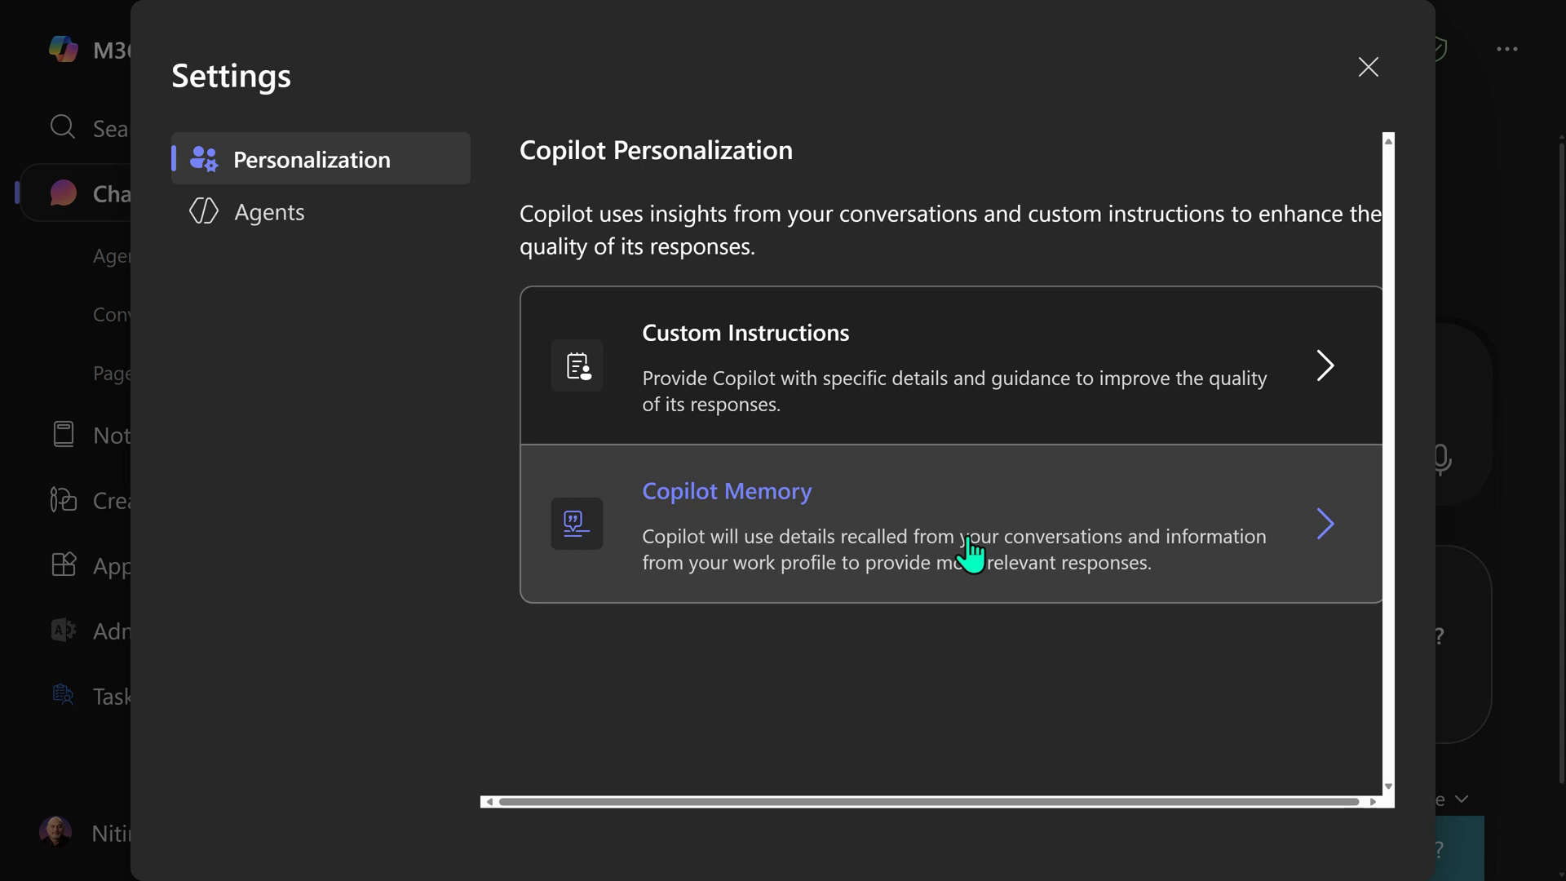
left_click(970, 555)
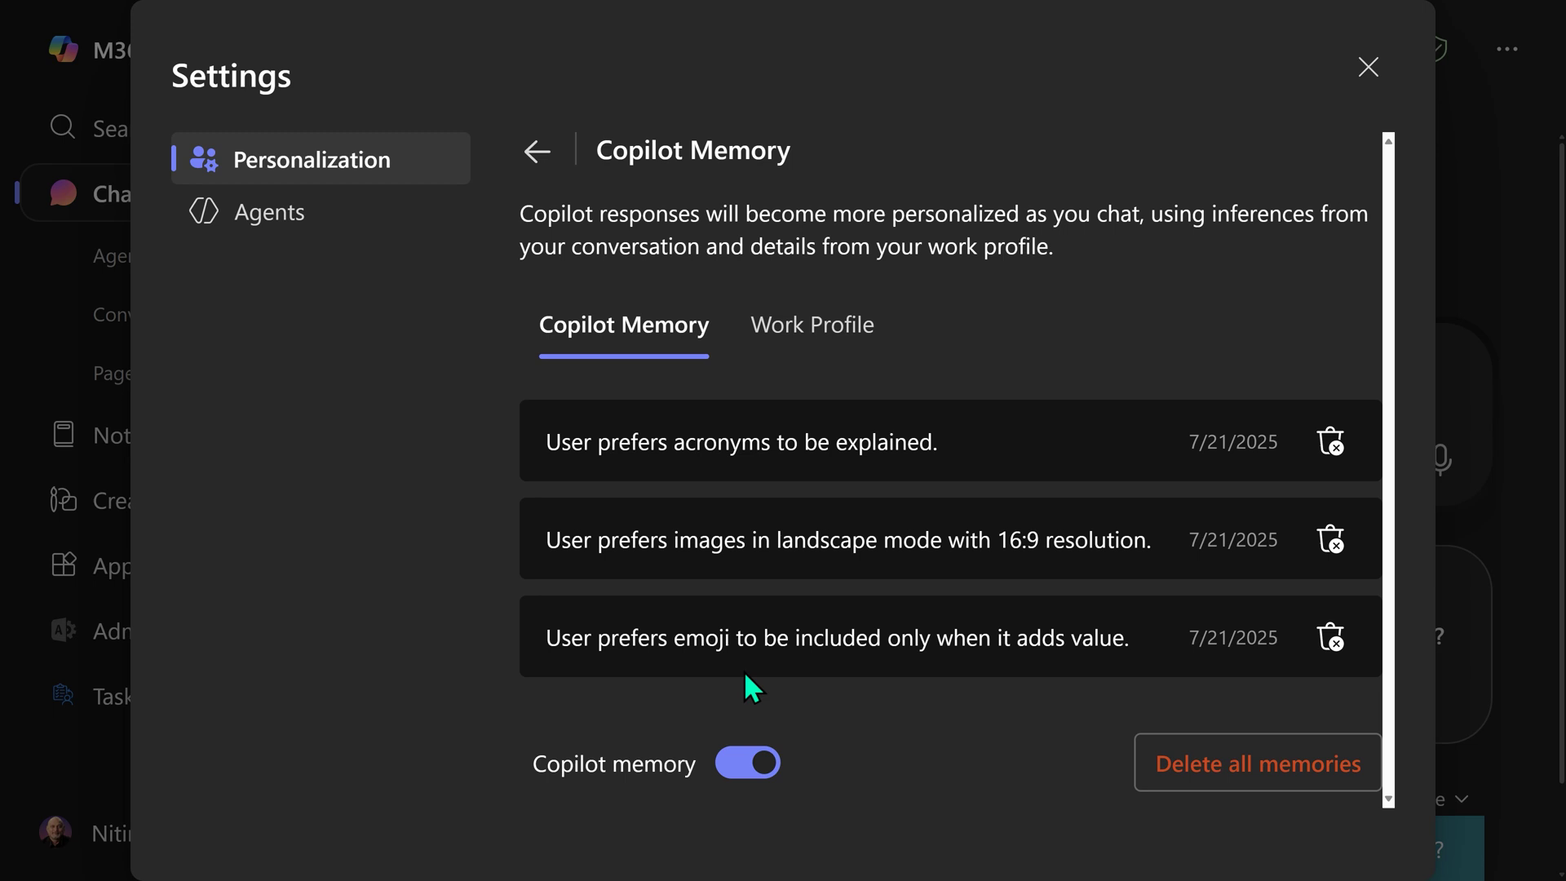
left_click(535, 155)
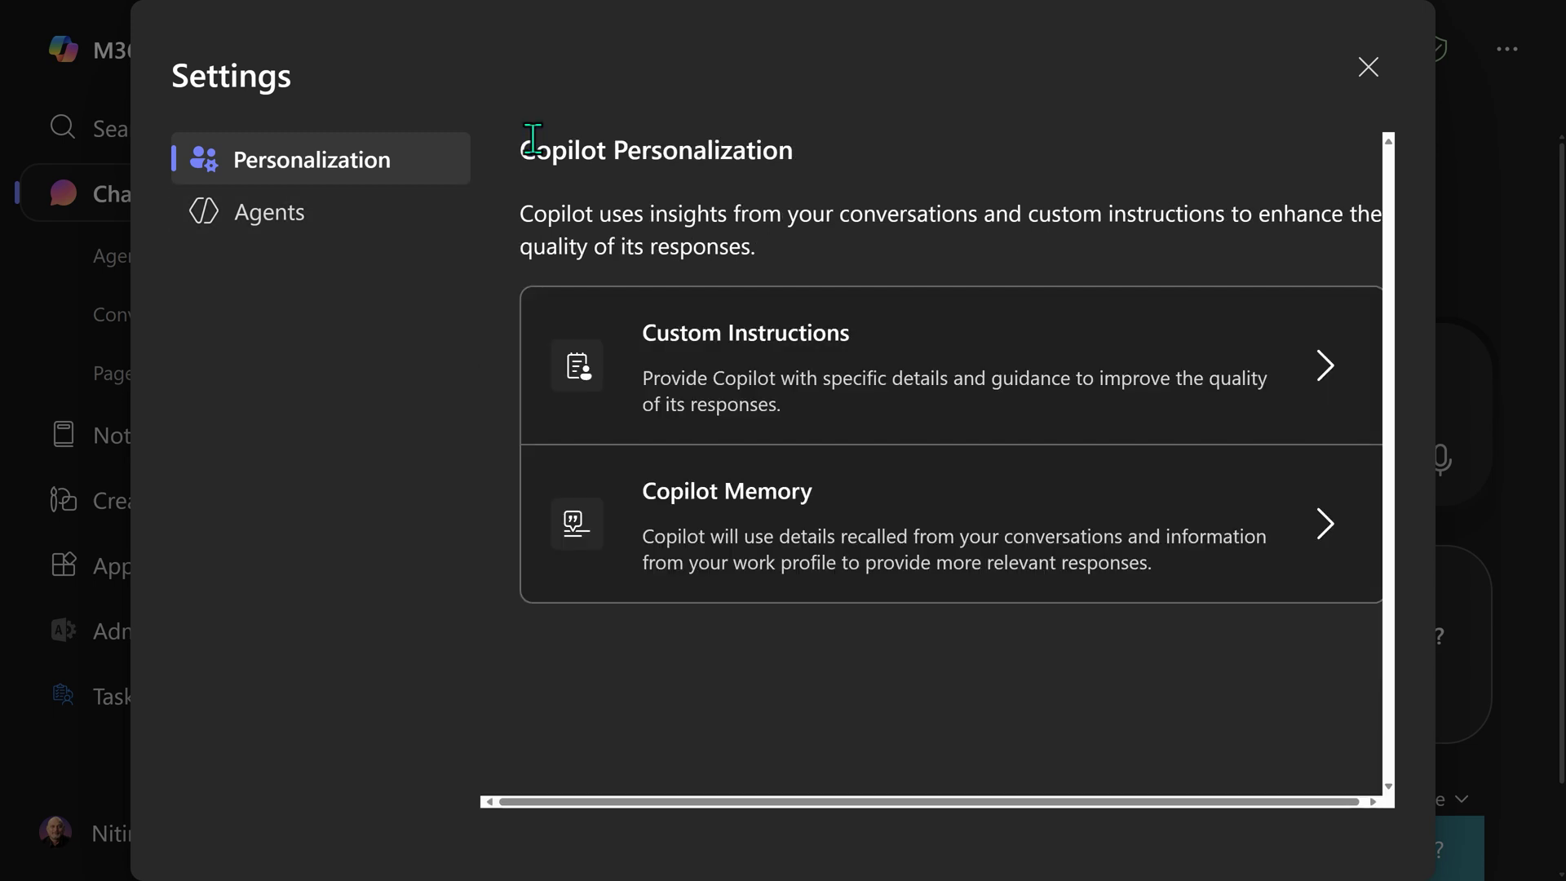
key("Escape")
- Paste and send a 'Remember' request to always give step-by-step instructions for solutions or processes
left_click(613, 372)
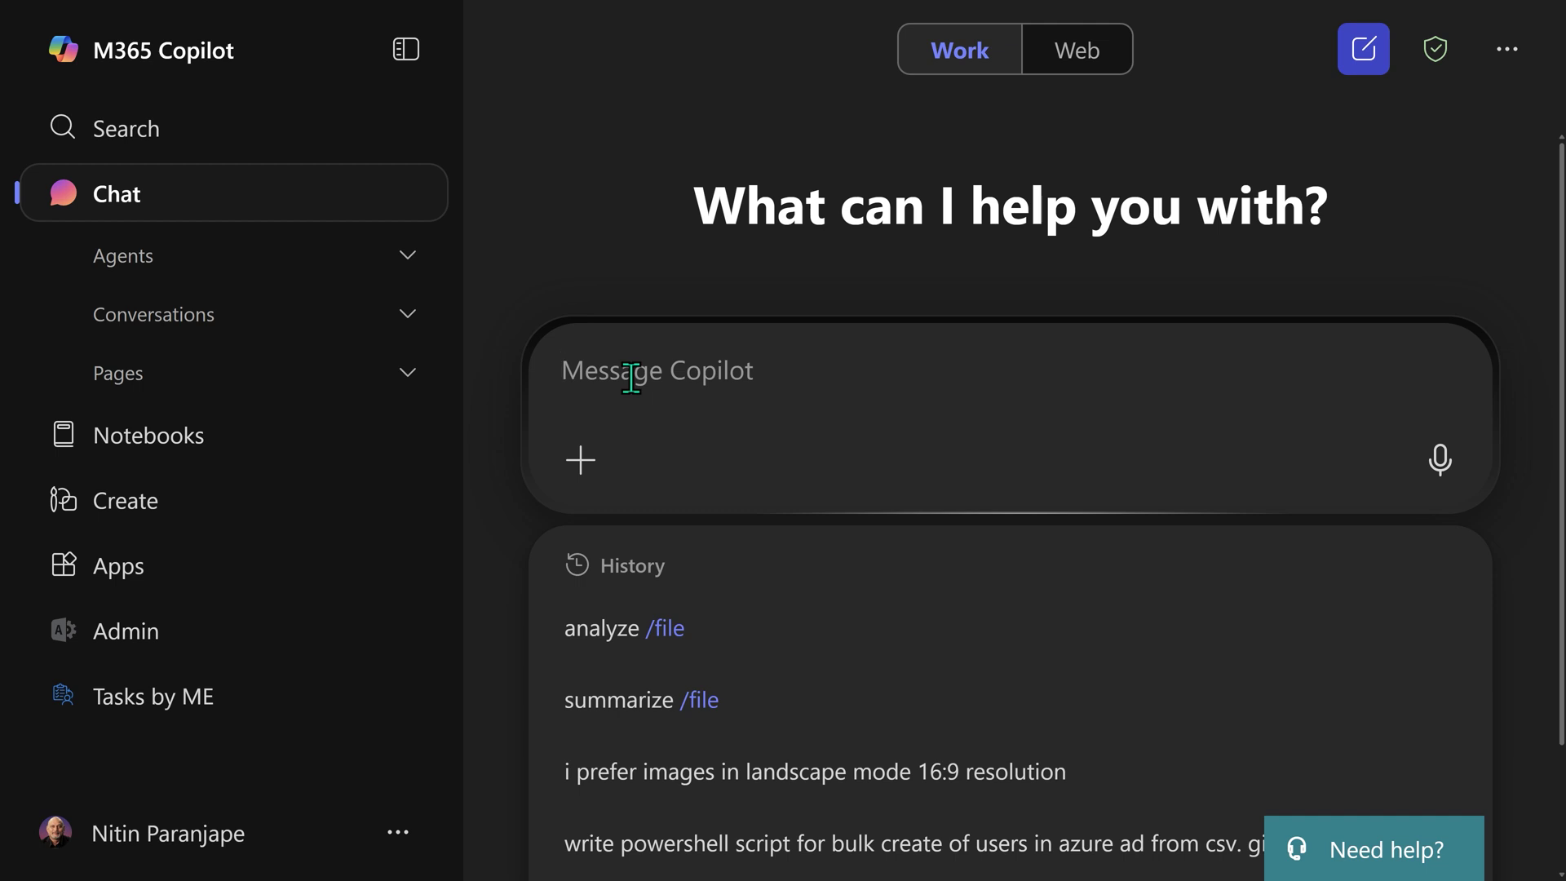
type("Remember, whenever you are providing a solution or a process, give step by step instructions")
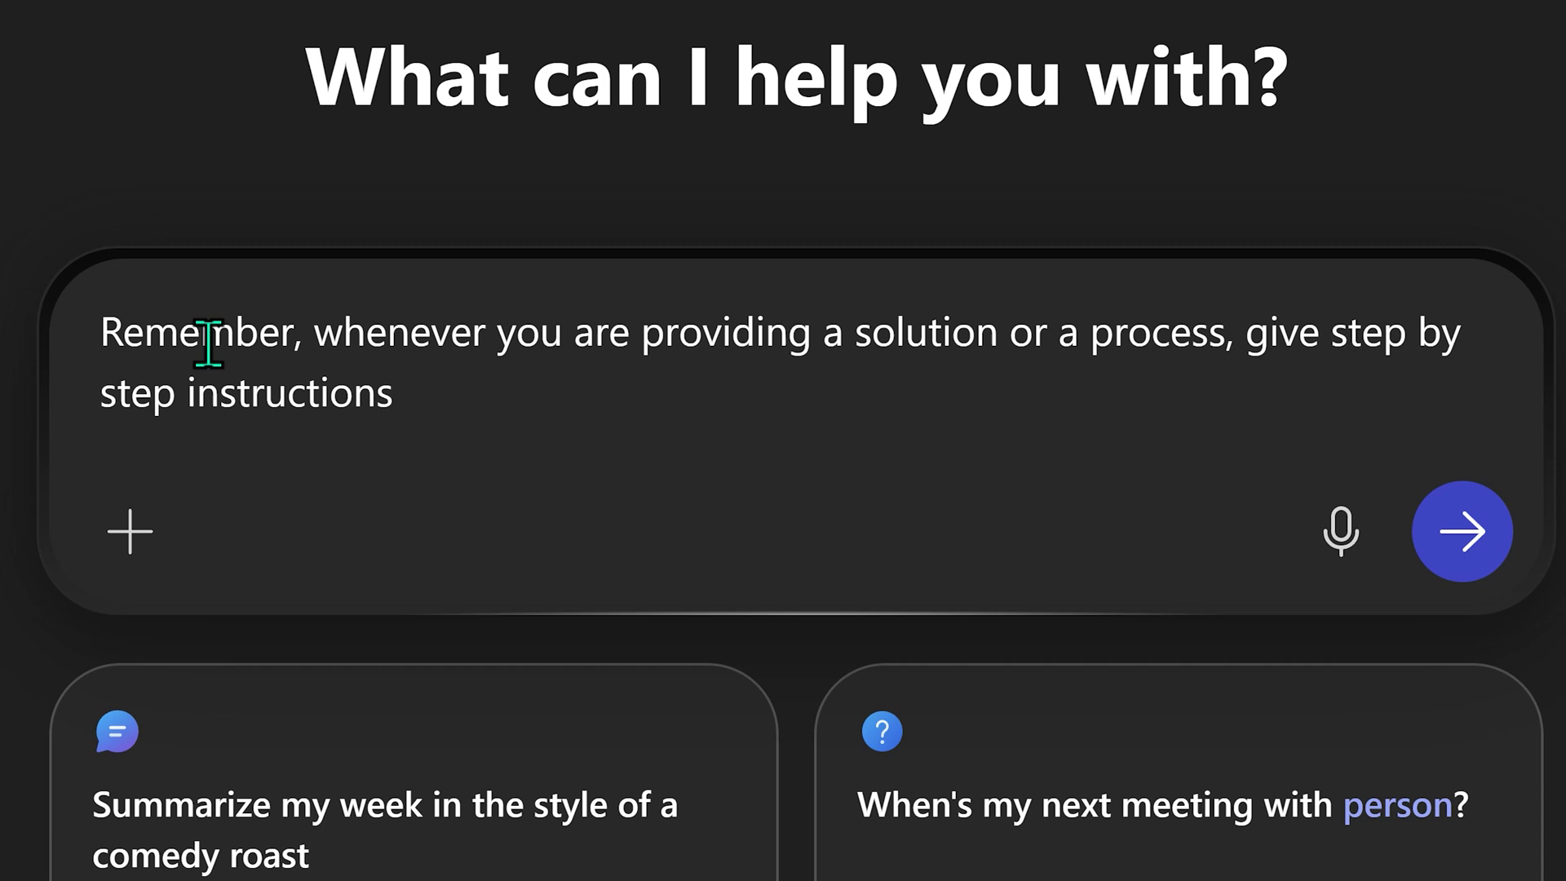
key("Return")
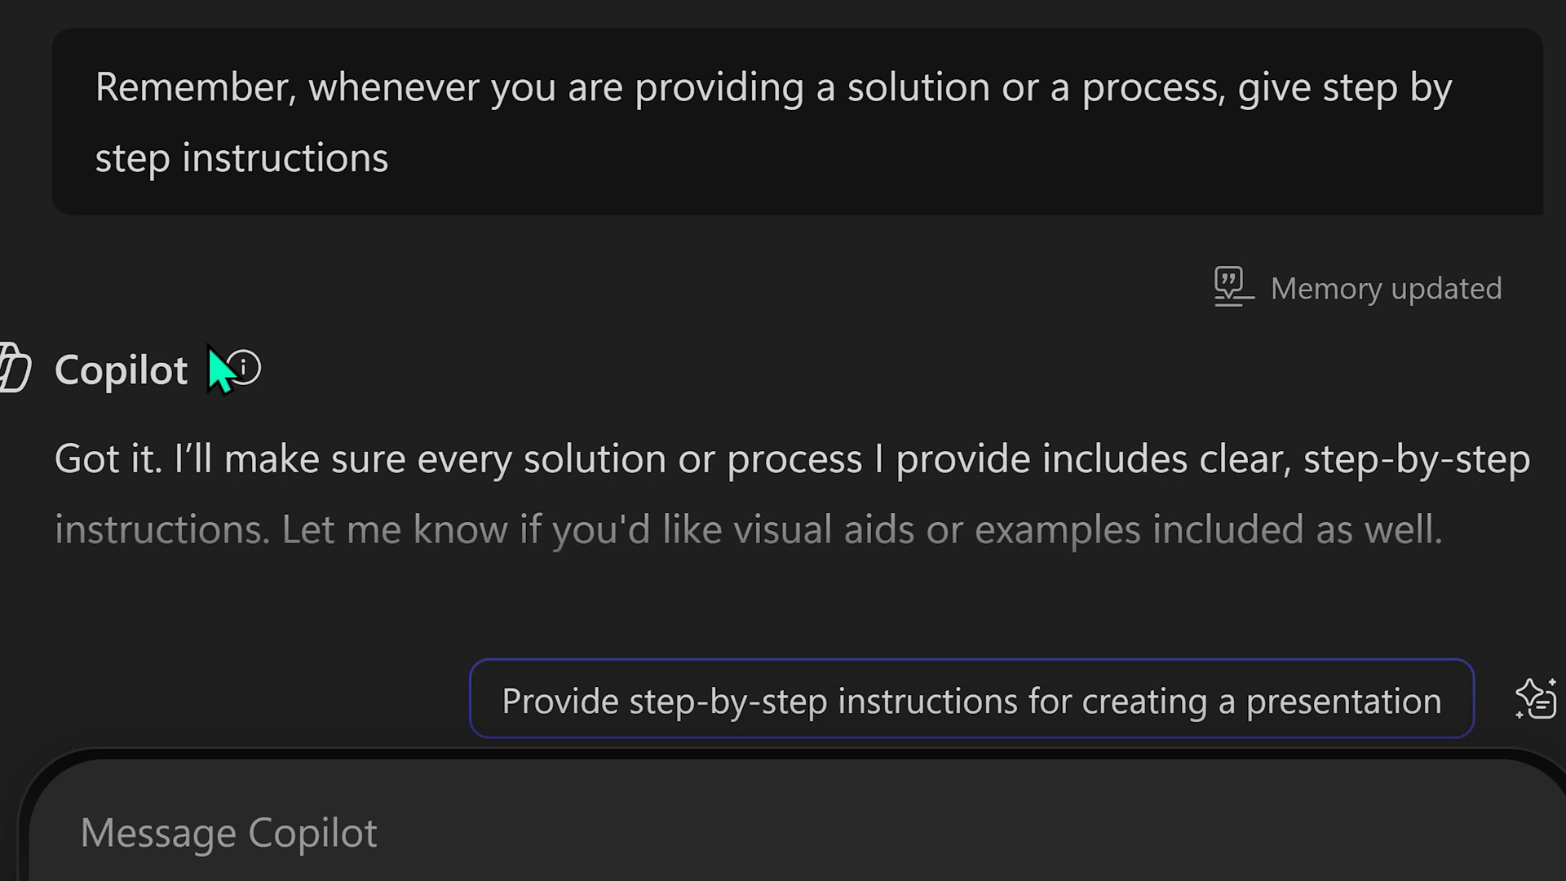
- Open Manage memories from 'Memory updated' to see the new step-by-step memory listed first
left_click(1367, 297)
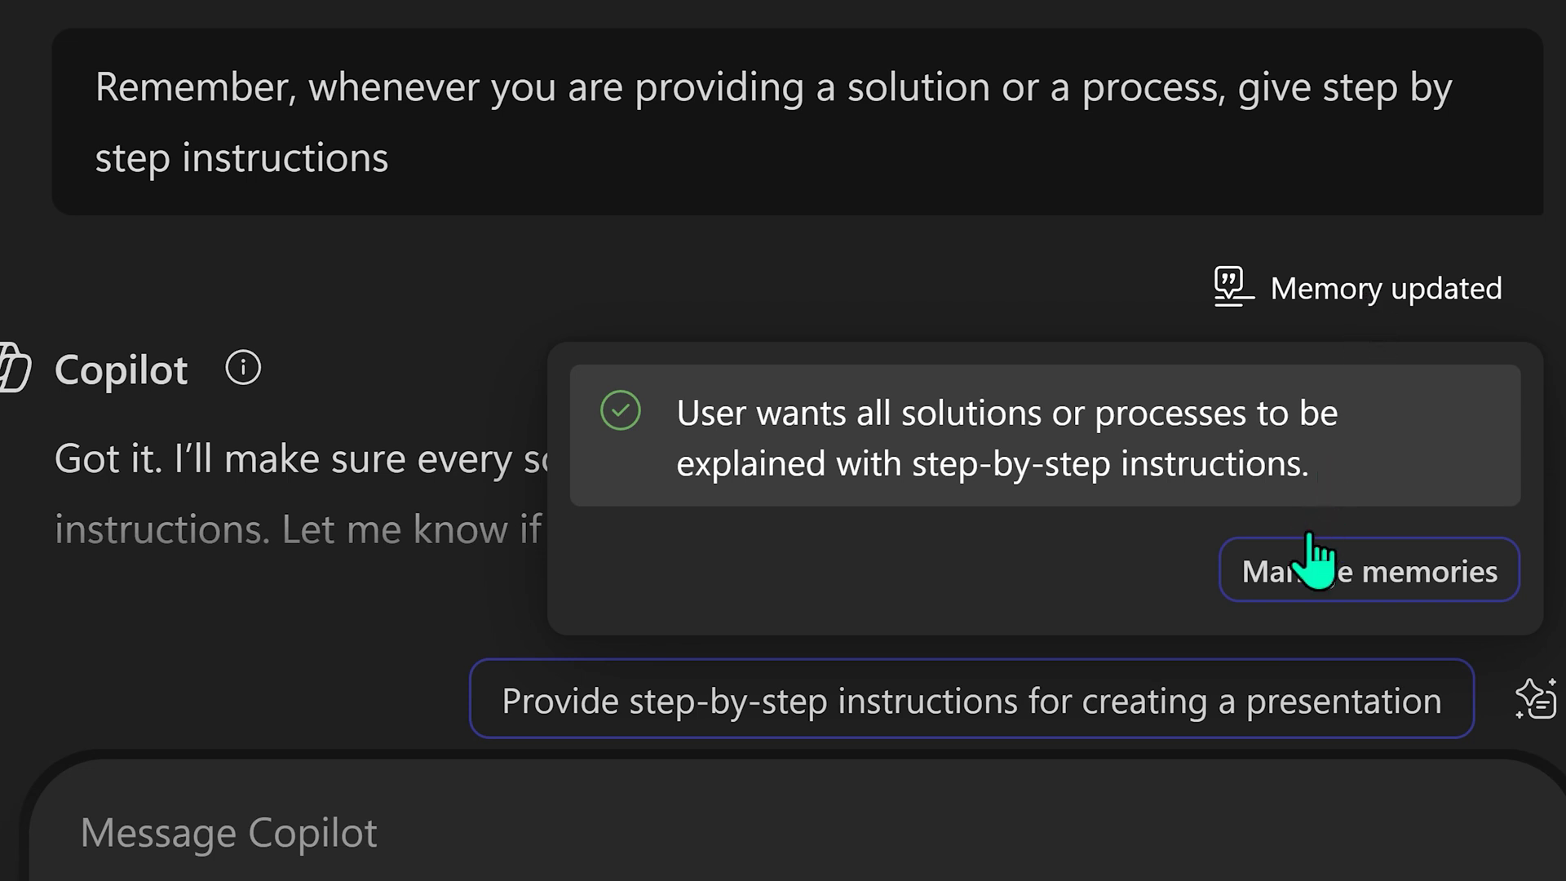
left_click(1320, 581)
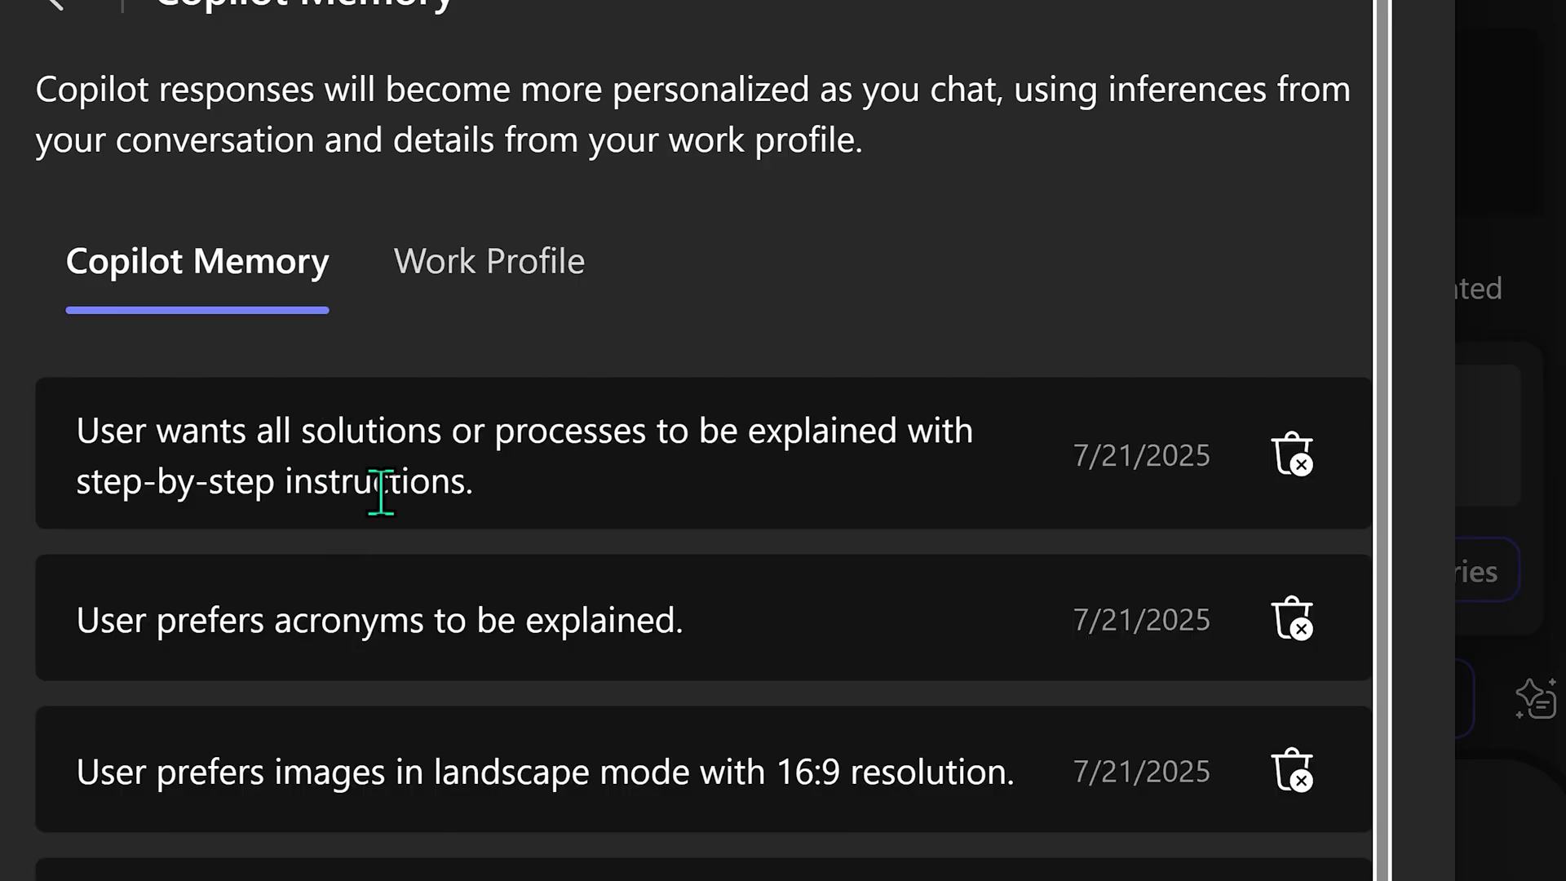
scroll(378, 490, "down", 1)
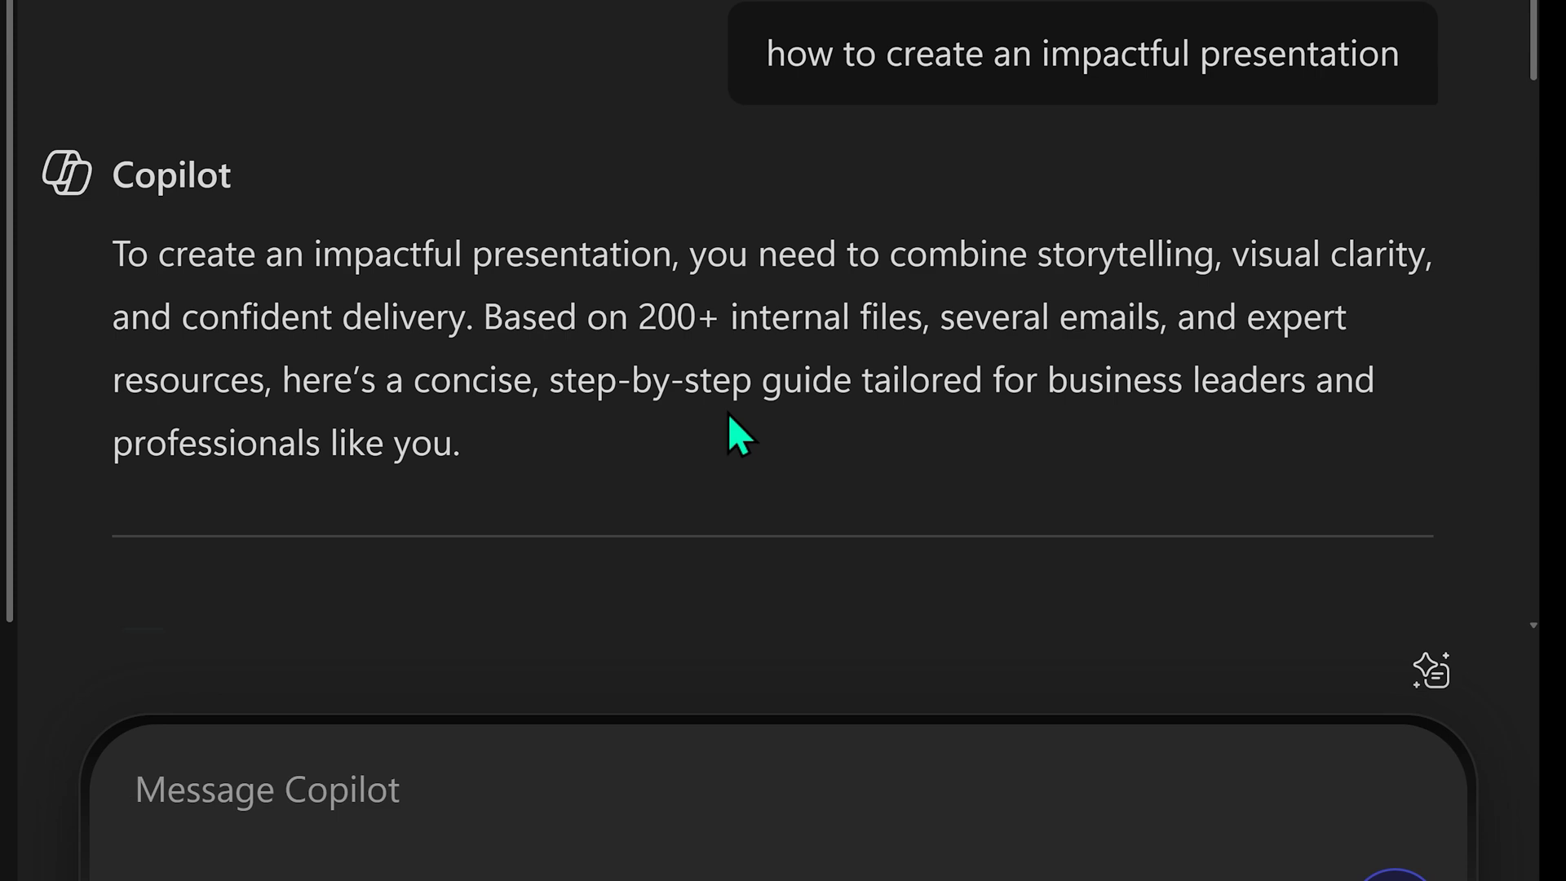
- Scroll through the step-by-step impactful presentation guide to its four Efficiency365 YouTube video ideas
scroll(743, 326, "down", 5)
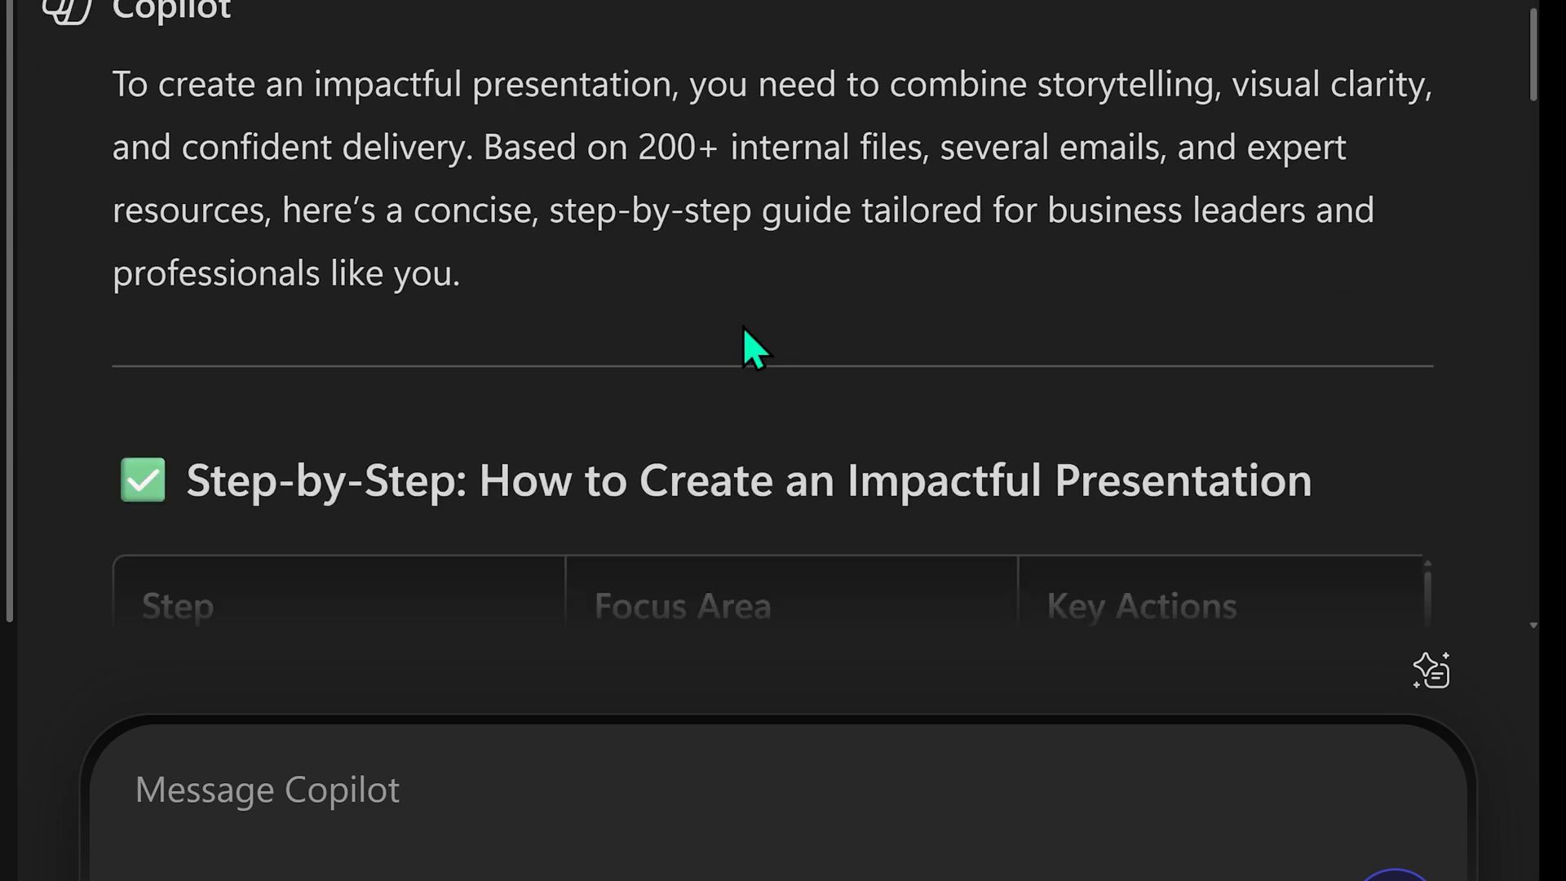
scroll(744, 330, "down", 6)
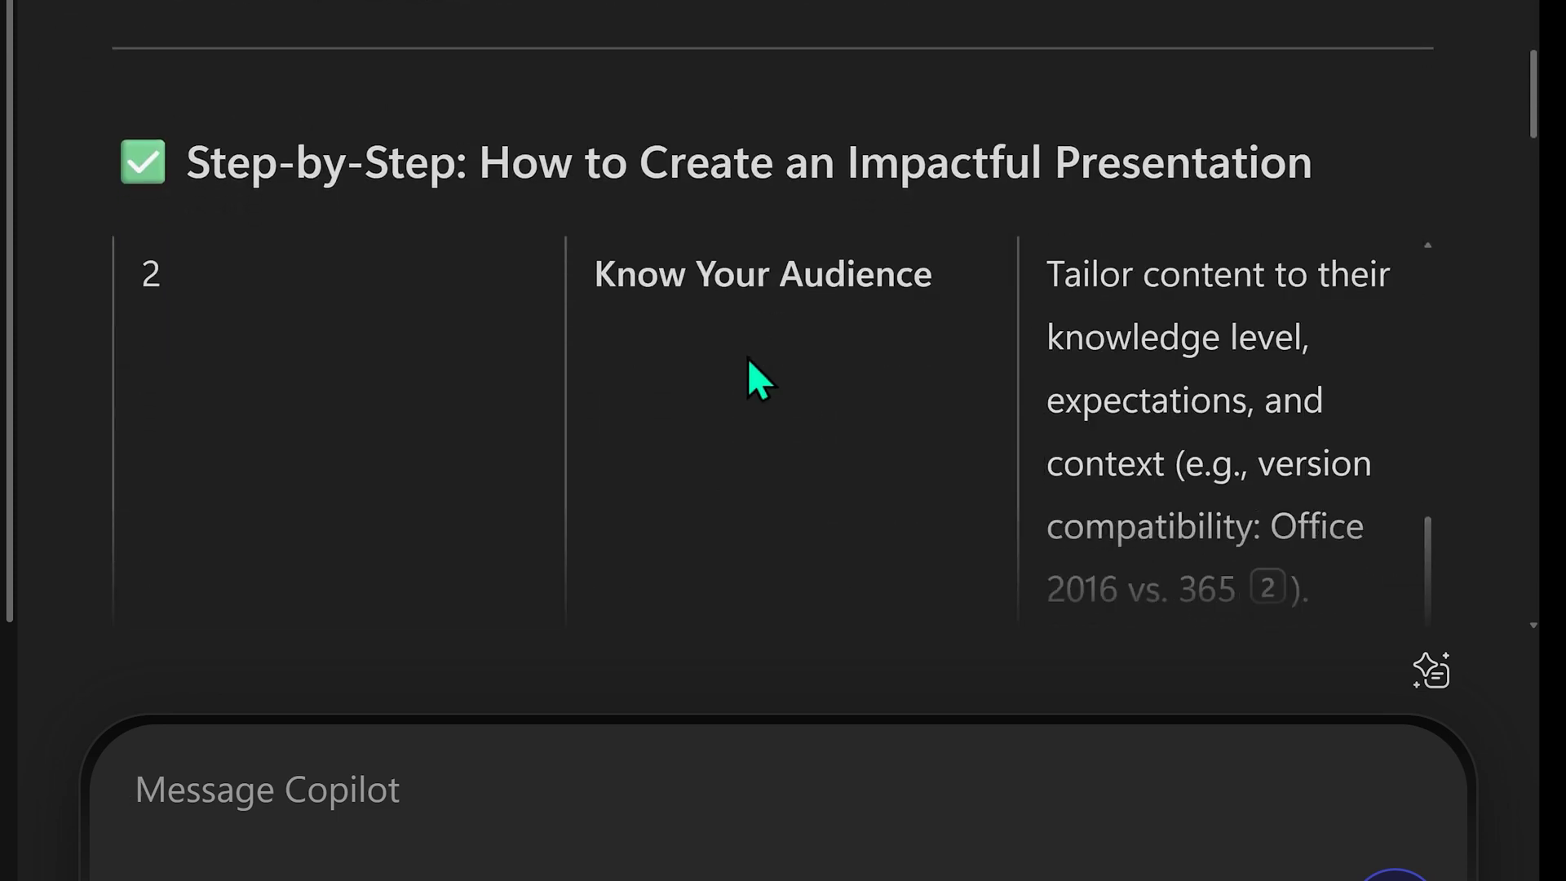
scroll(760, 450, "down", 3)
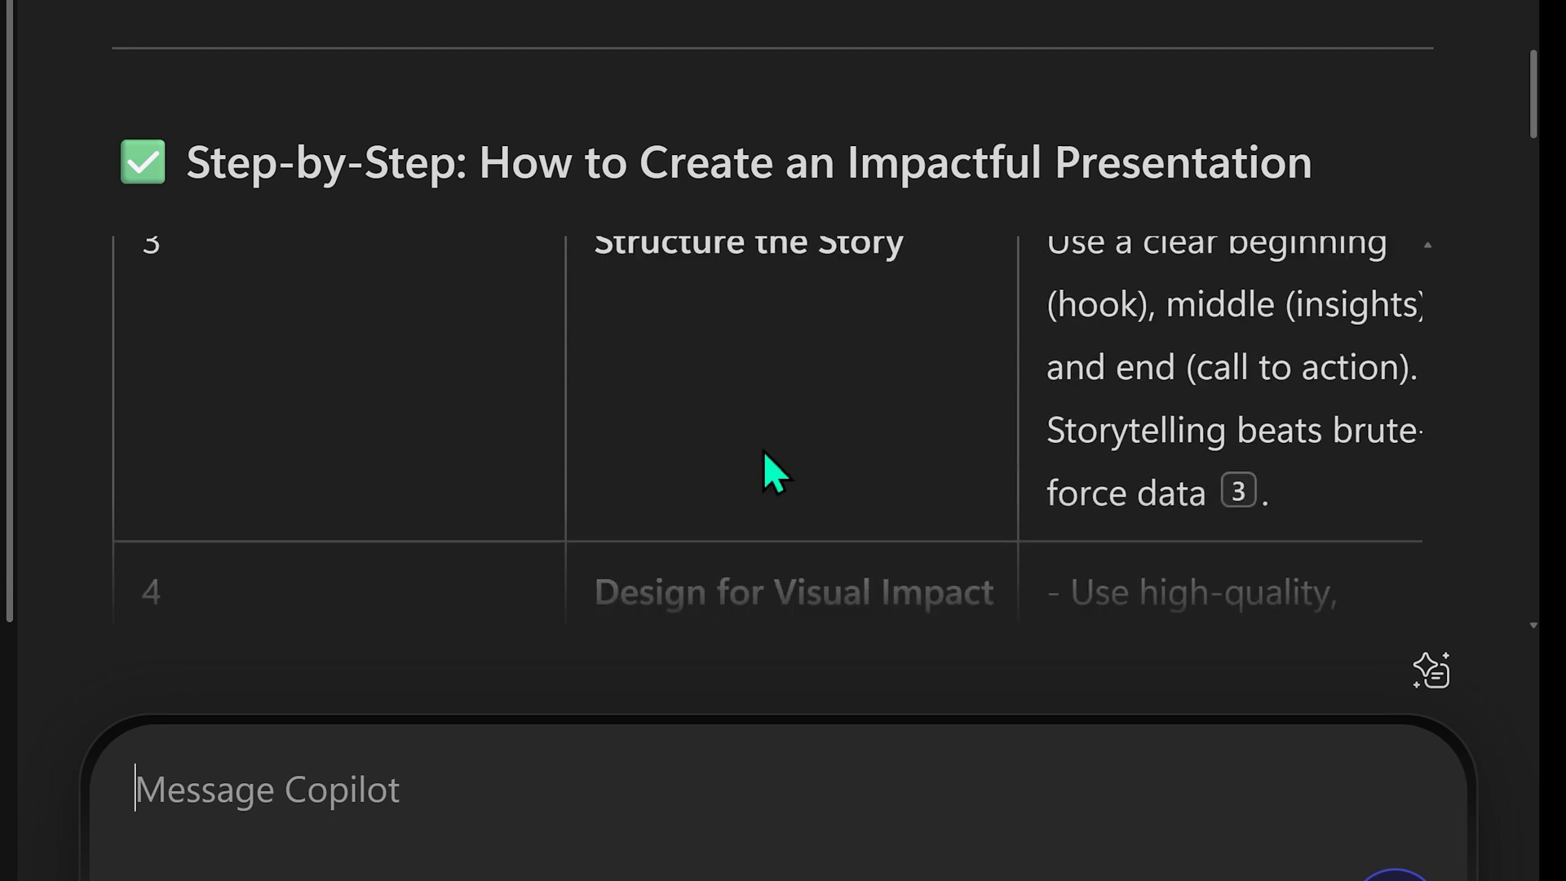
scroll(765, 450, "down", 1)
scroll(765, 450, "down", 5)
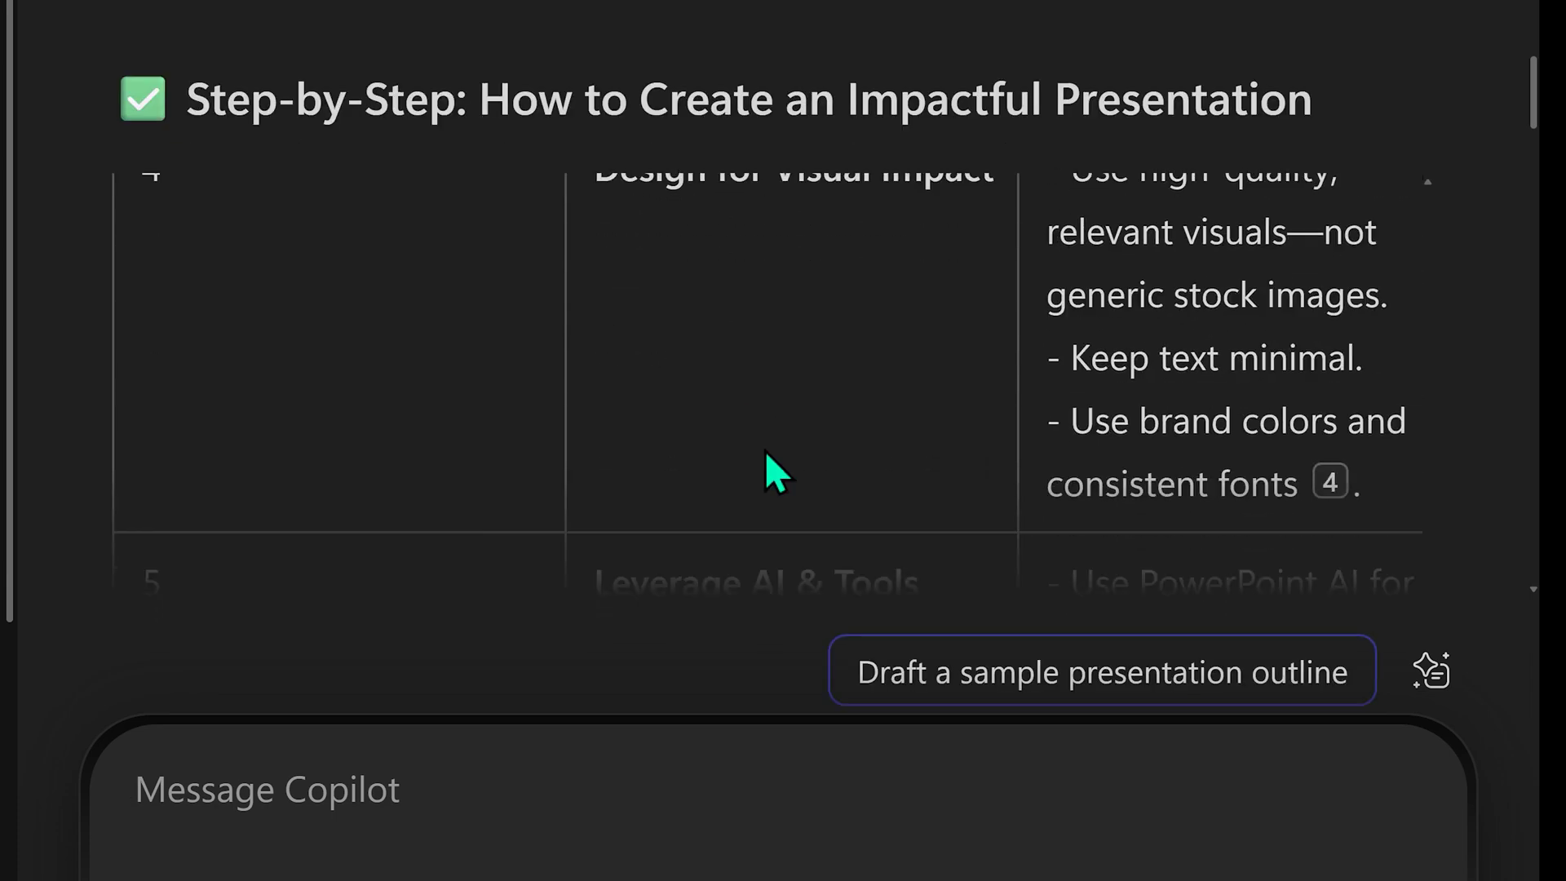
scroll(767, 457, "down", 10)
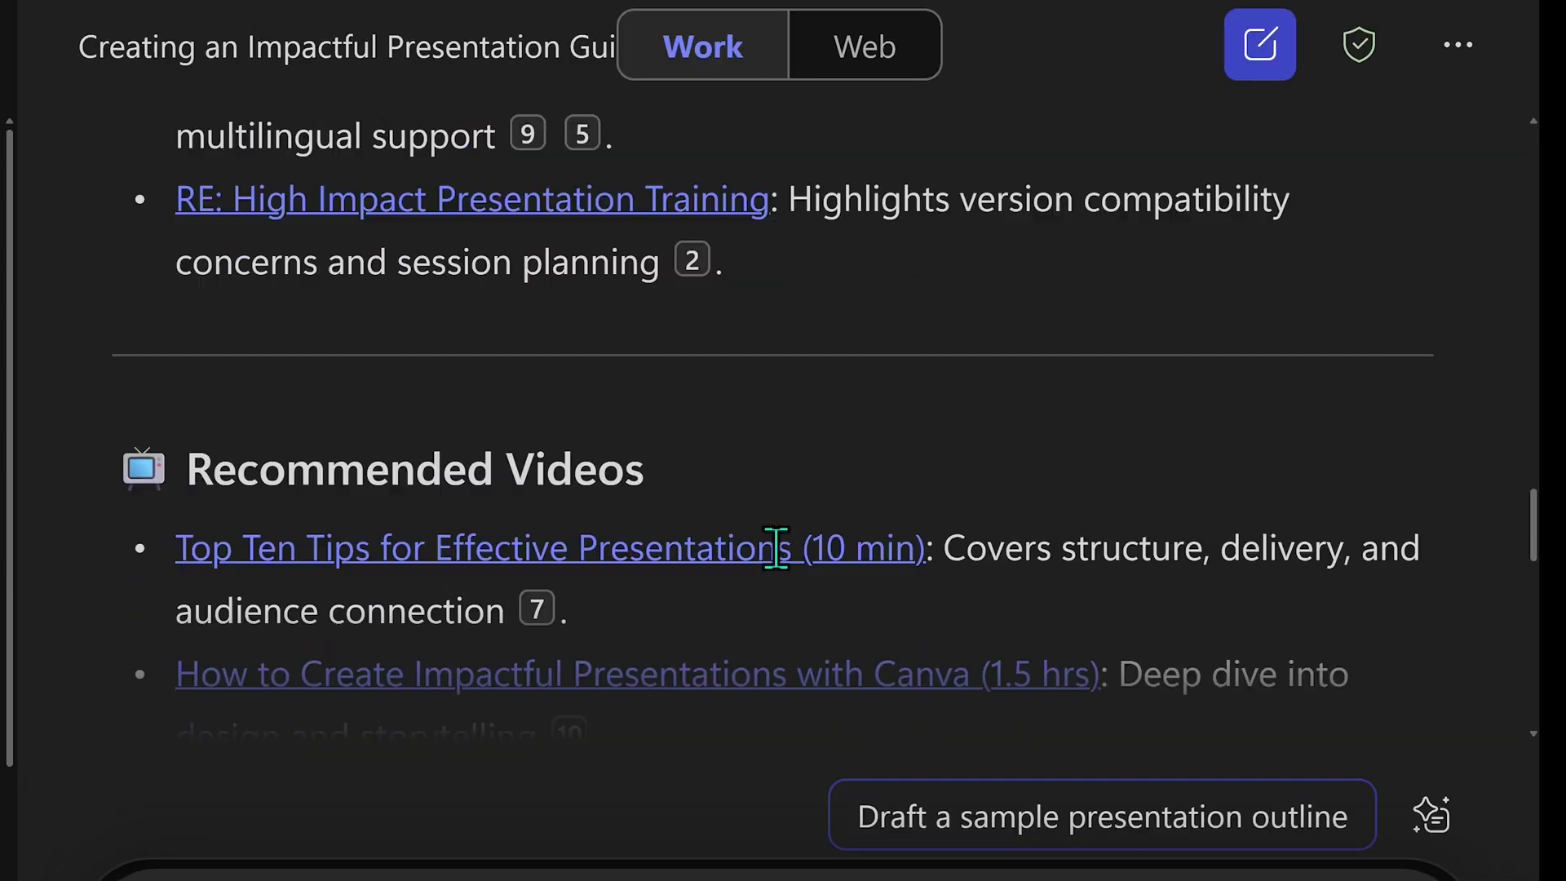
scroll(791, 613, "down", 5)
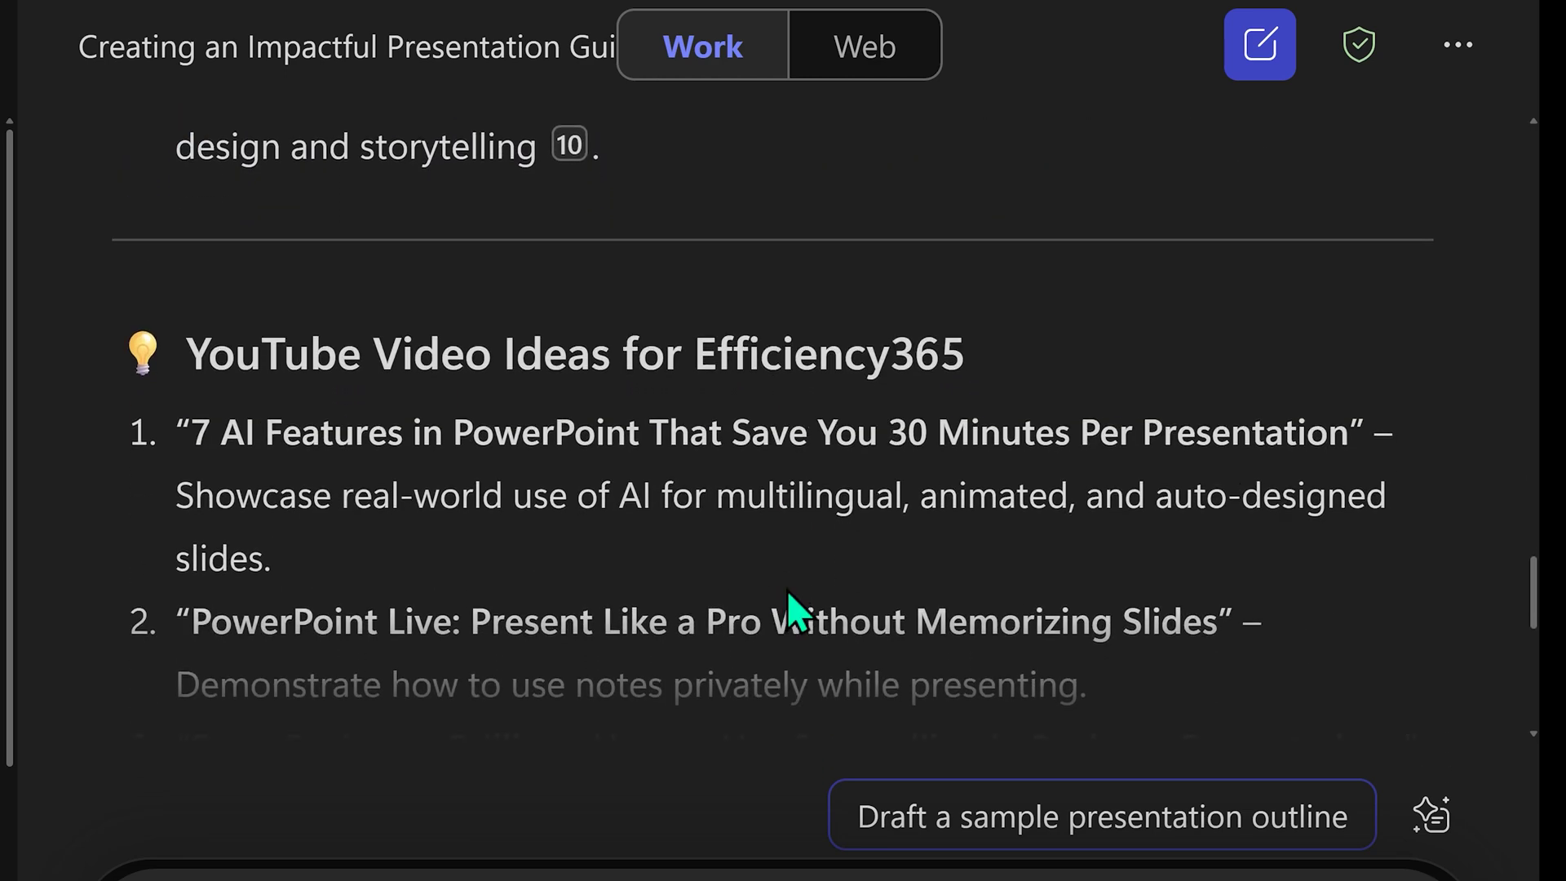
scroll(780, 584, "down", 3)
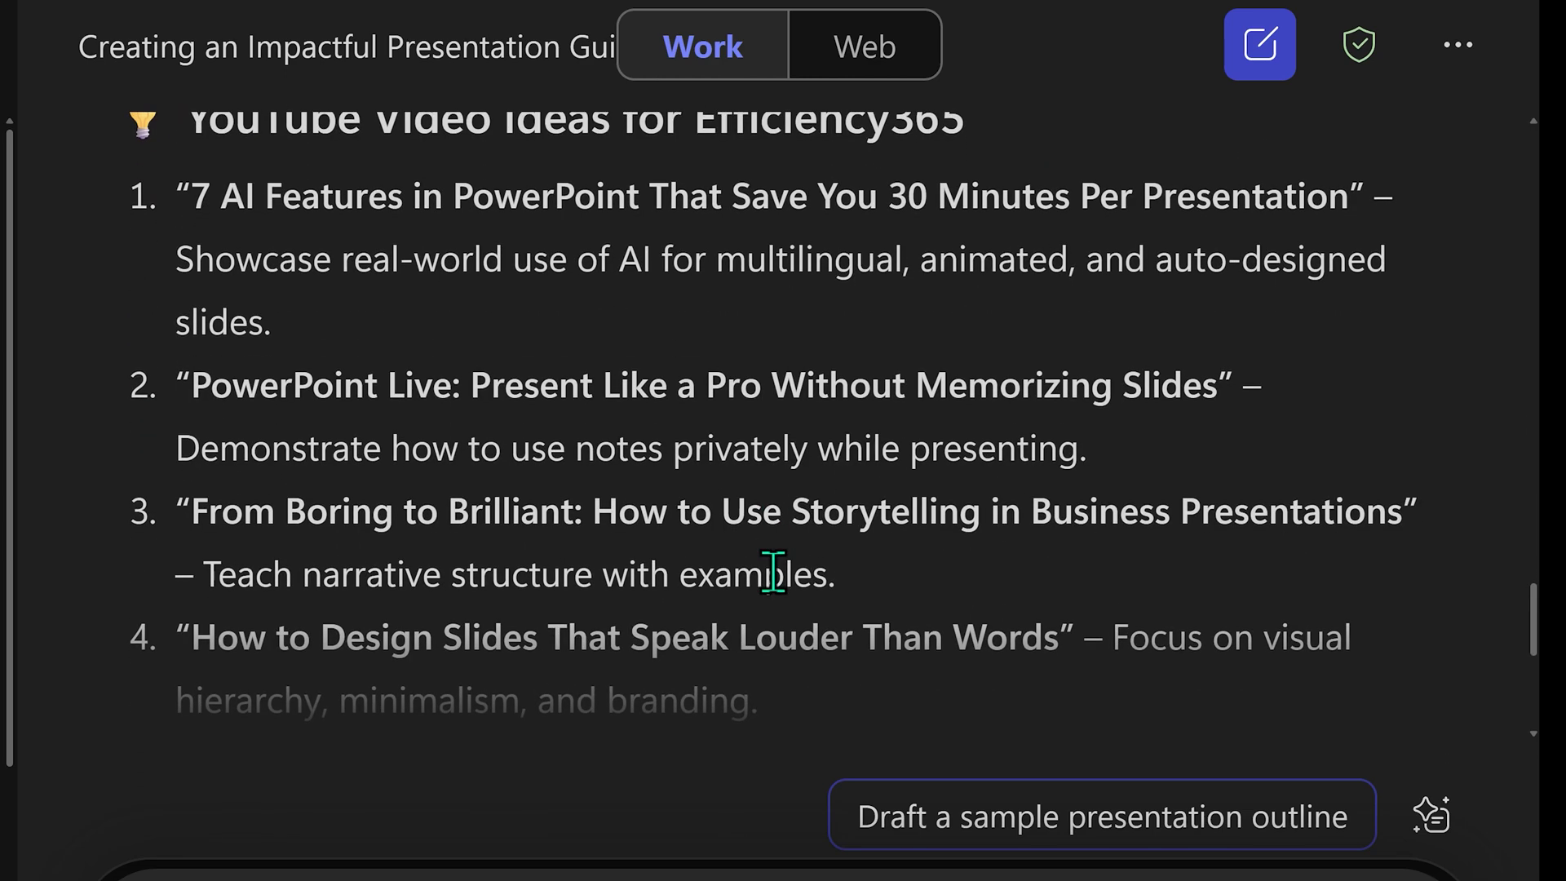
scroll(773, 575, "down", 5)
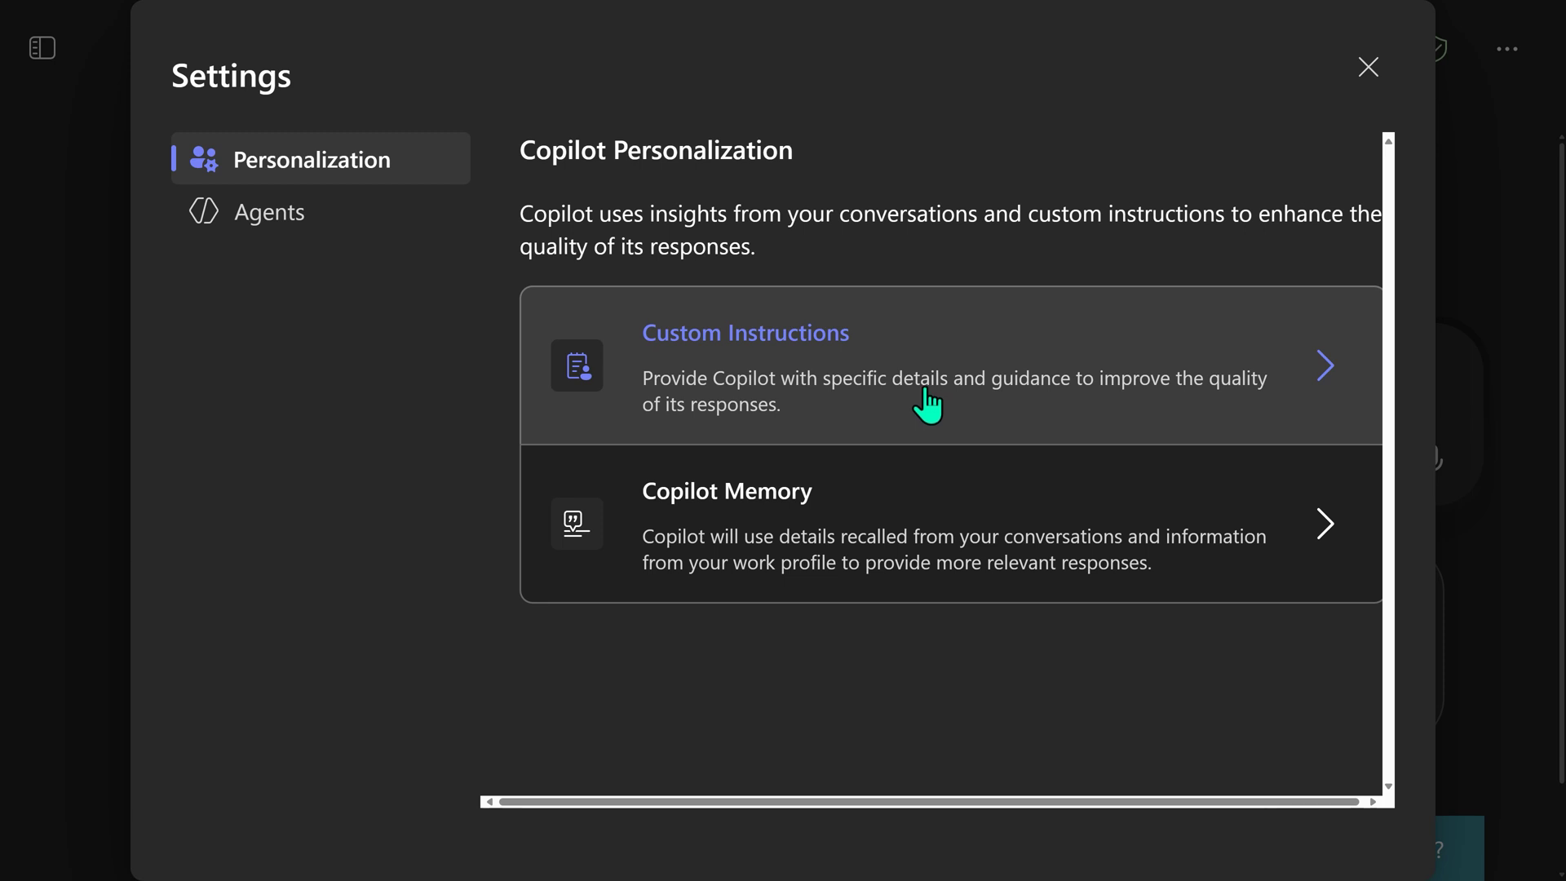
- Turn off the Custom Instructions toggle, then the Copilot memory toggle, in personalization settings
left_click(927, 402)
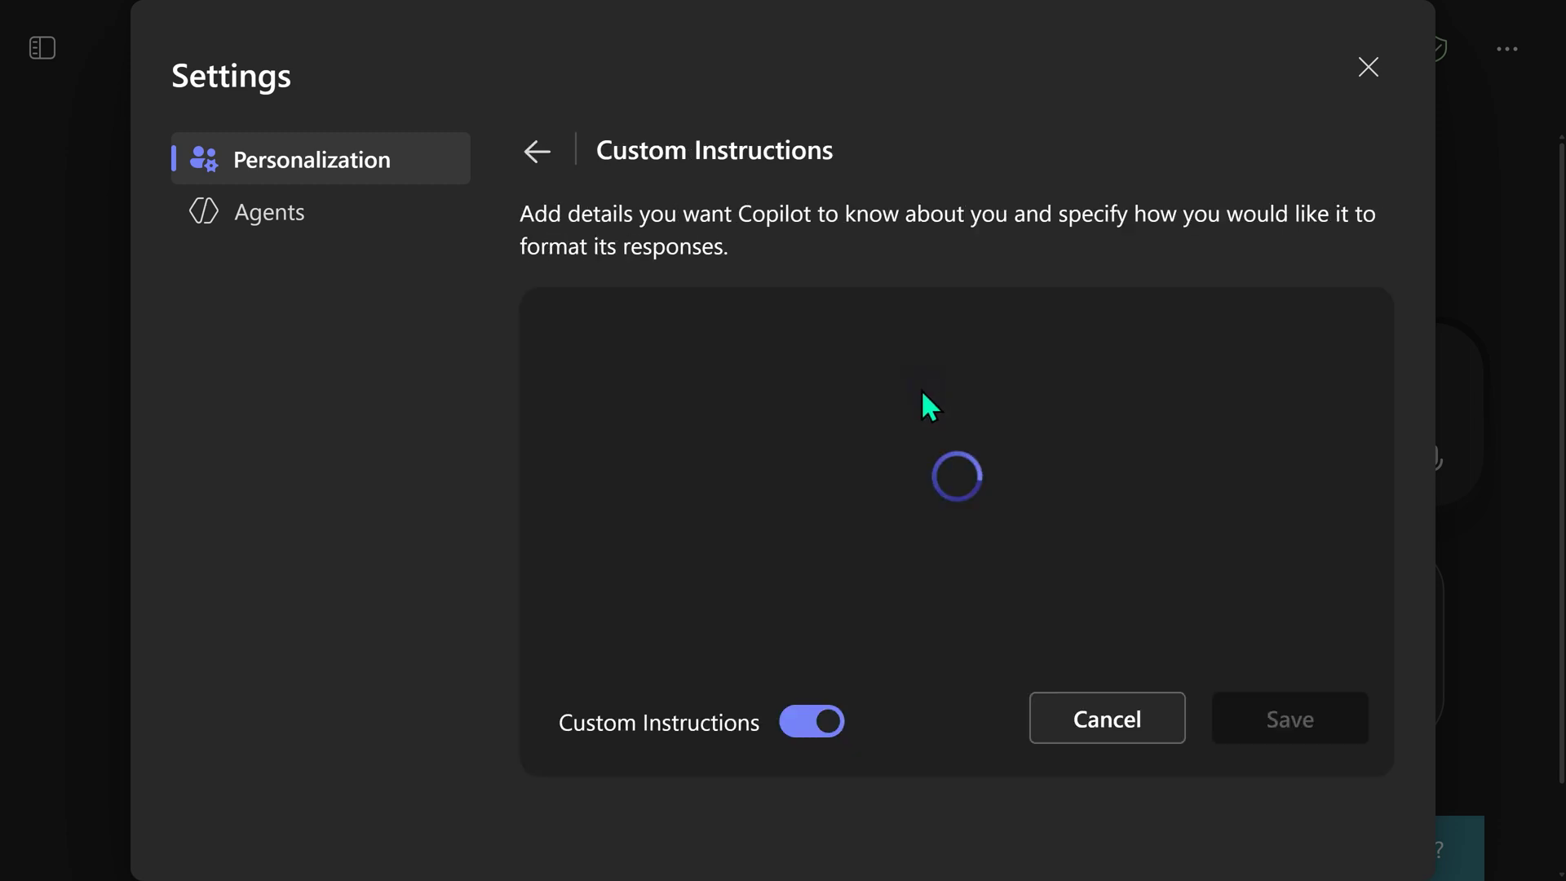
left_click(807, 728)
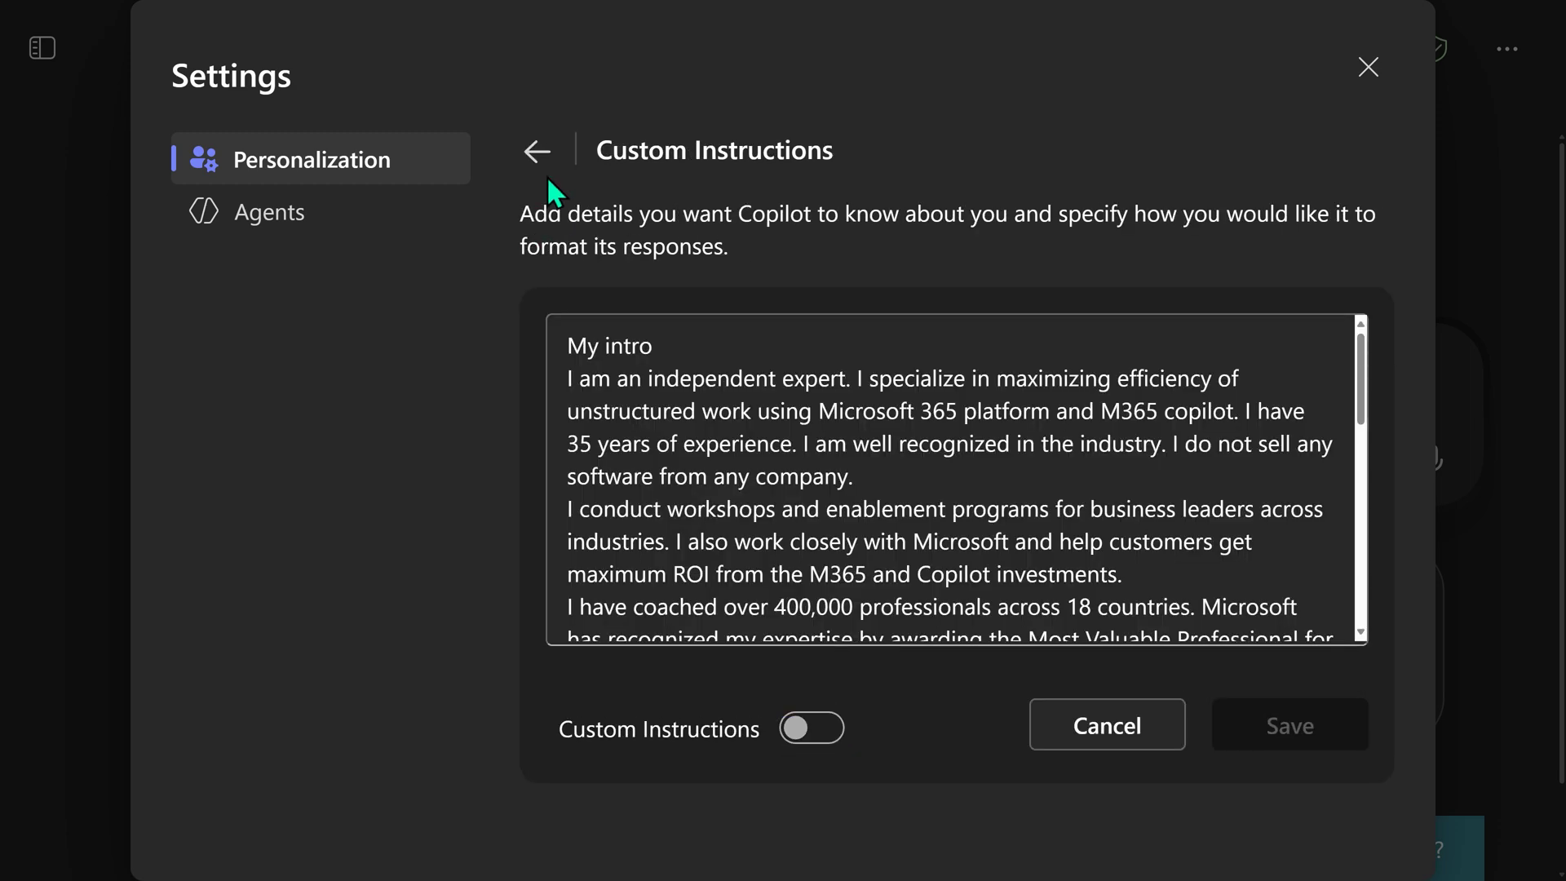
left_click(539, 155)
left_click(725, 540)
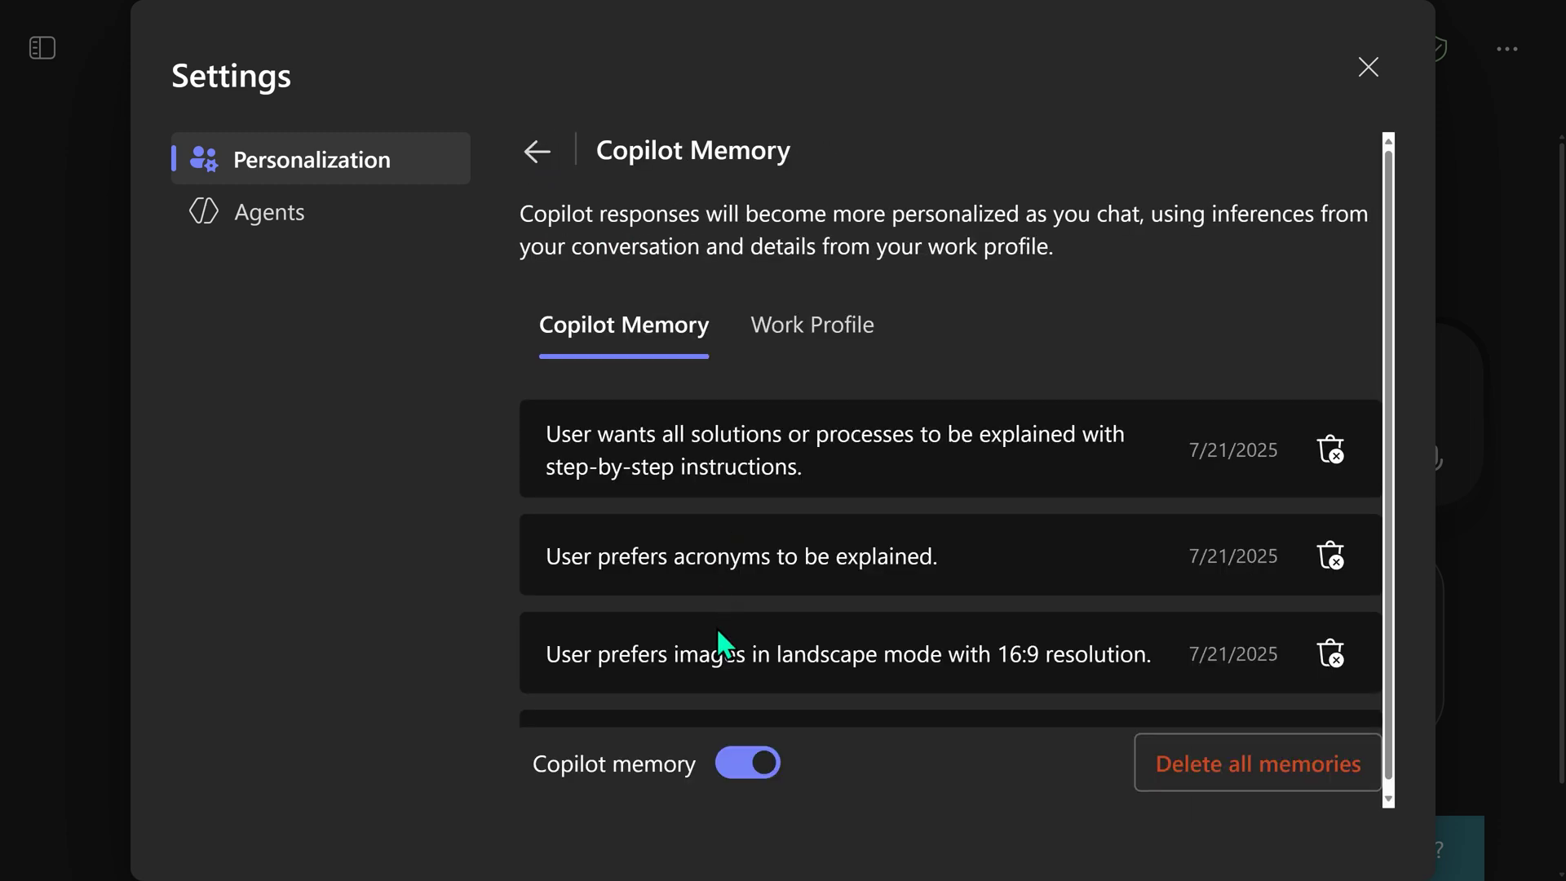
left_click(726, 774)
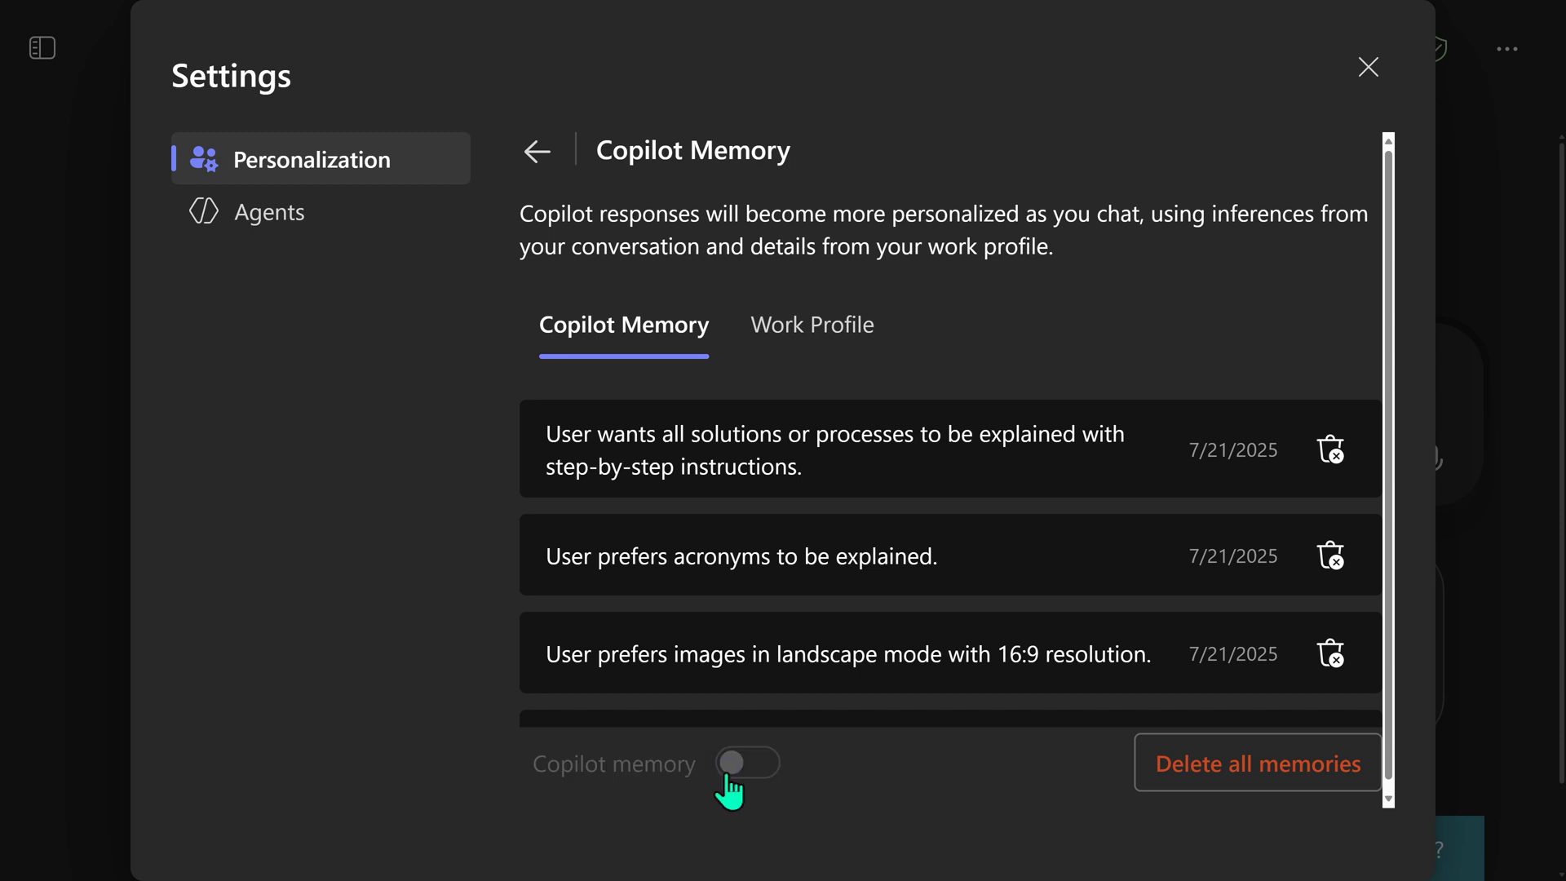
- Close Settings and type 'erew' into the Copilot message box
left_click(1368, 67)
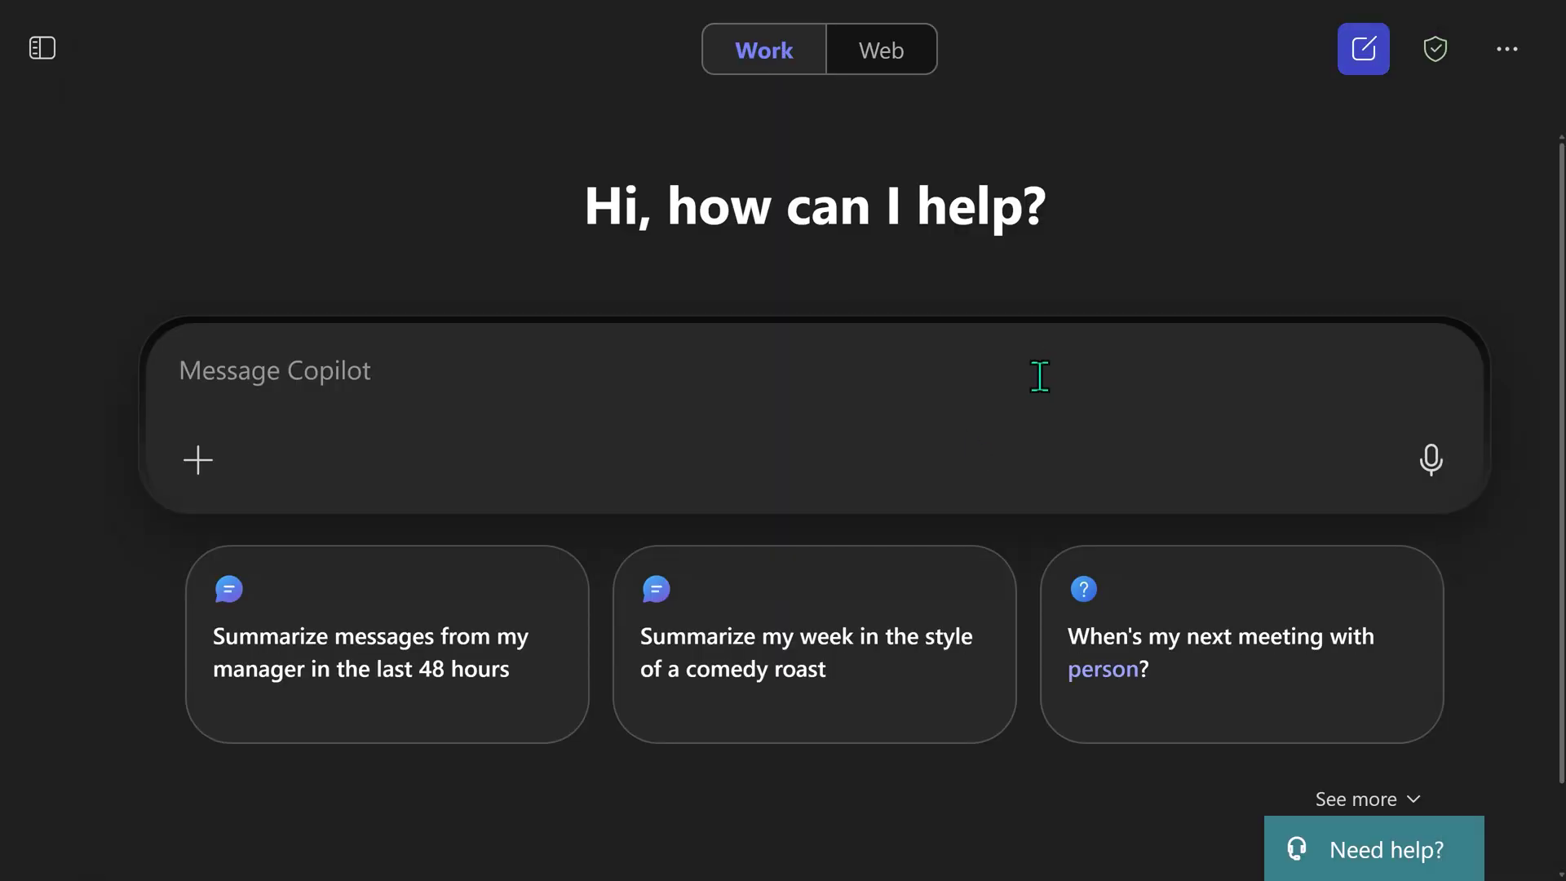
left_click(972, 385)
type("erew")
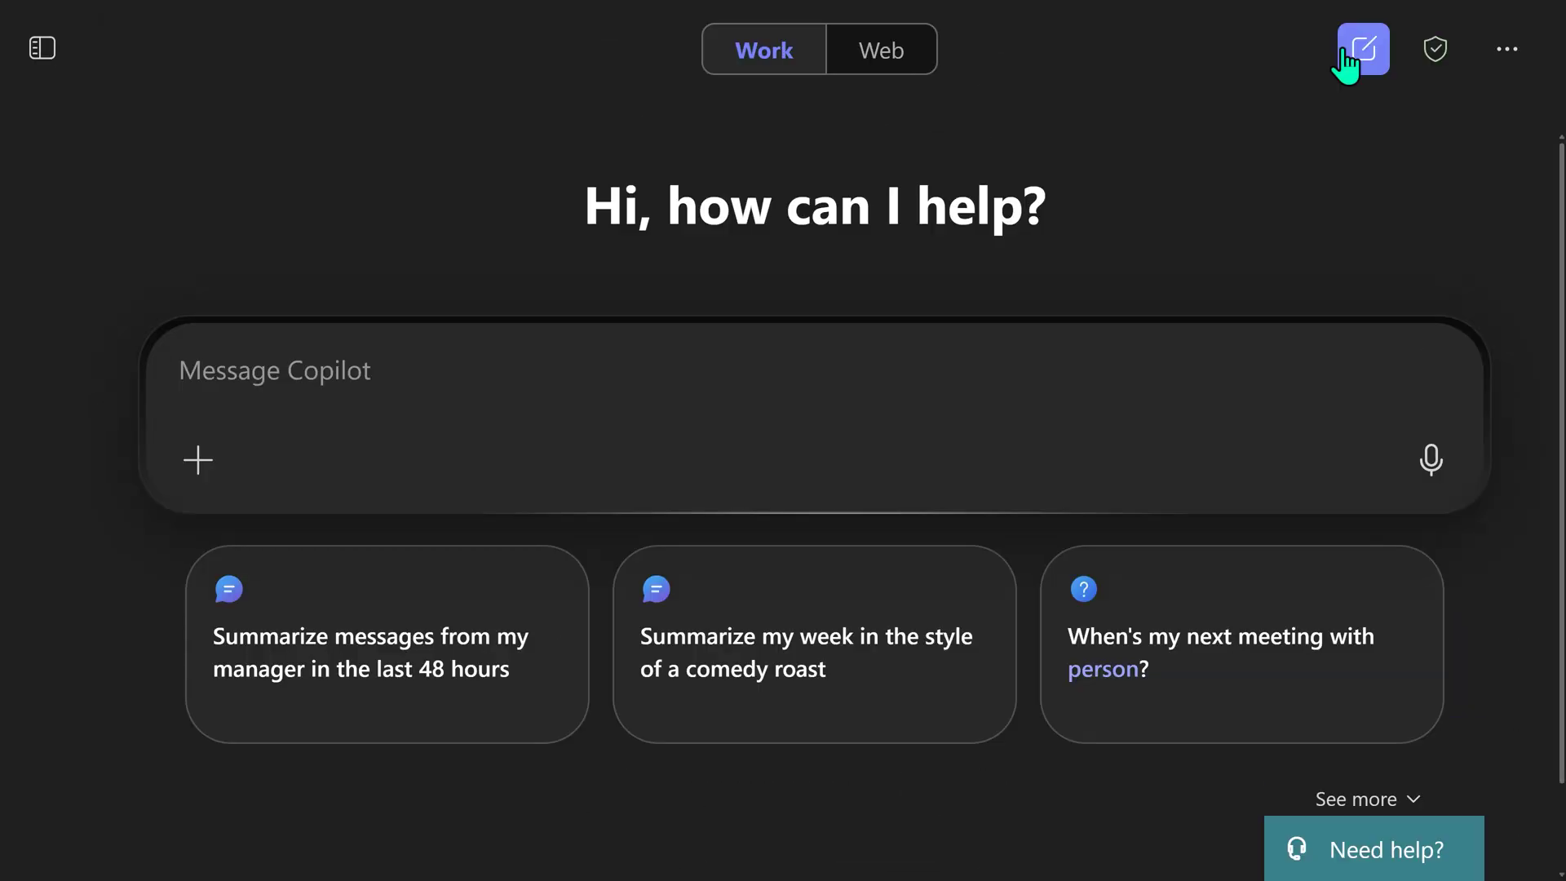
- Reopen Settings and switch Custom Instructions back on
left_click(1506, 58)
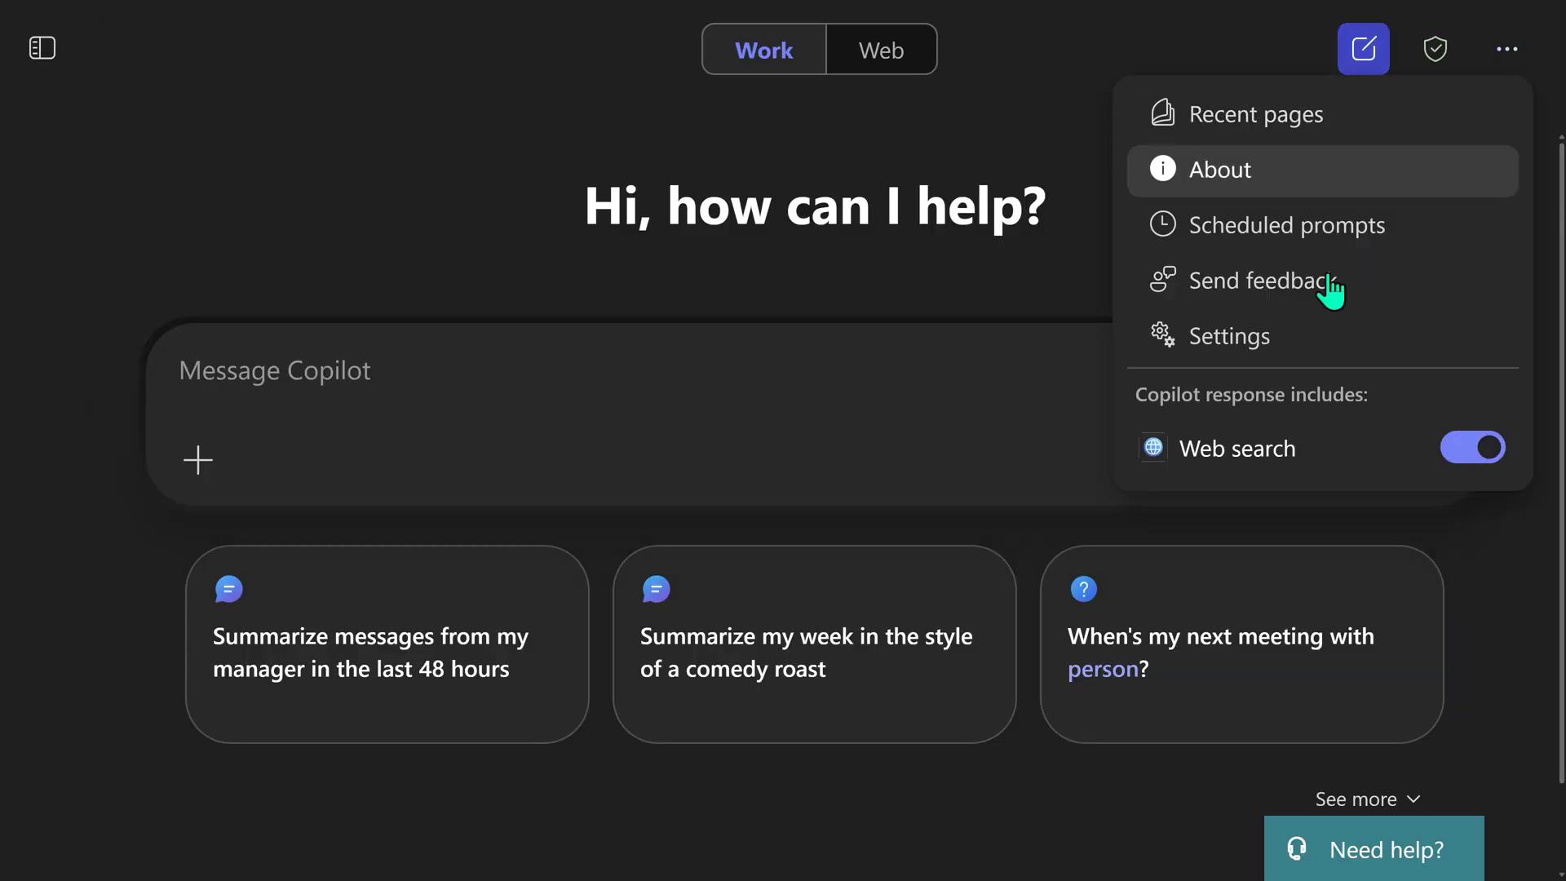
left_click(1252, 347)
left_click(1069, 395)
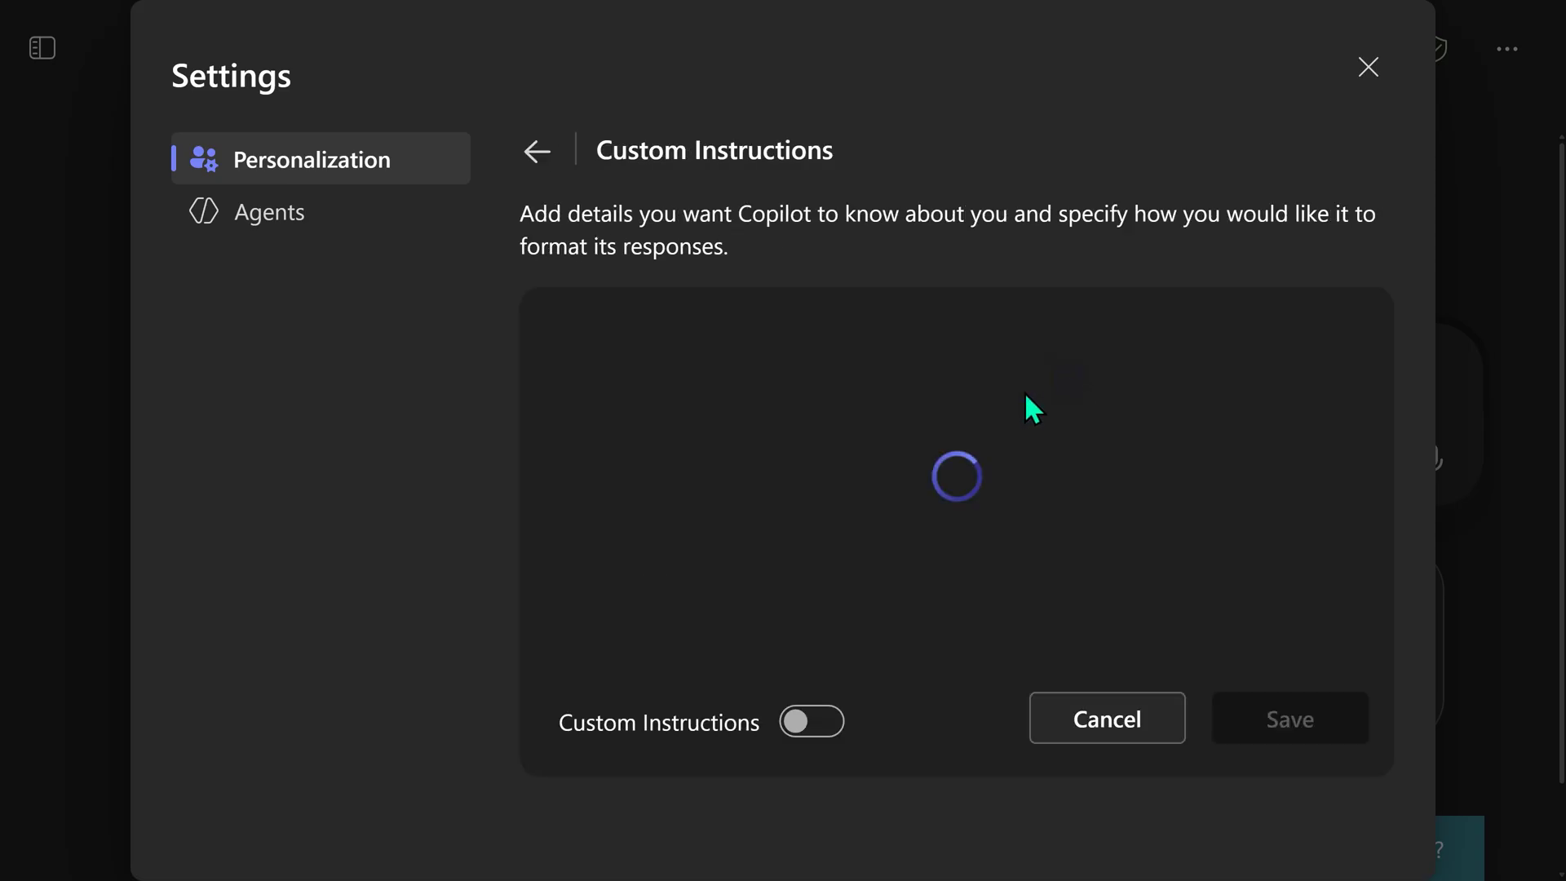
left_click(810, 728)
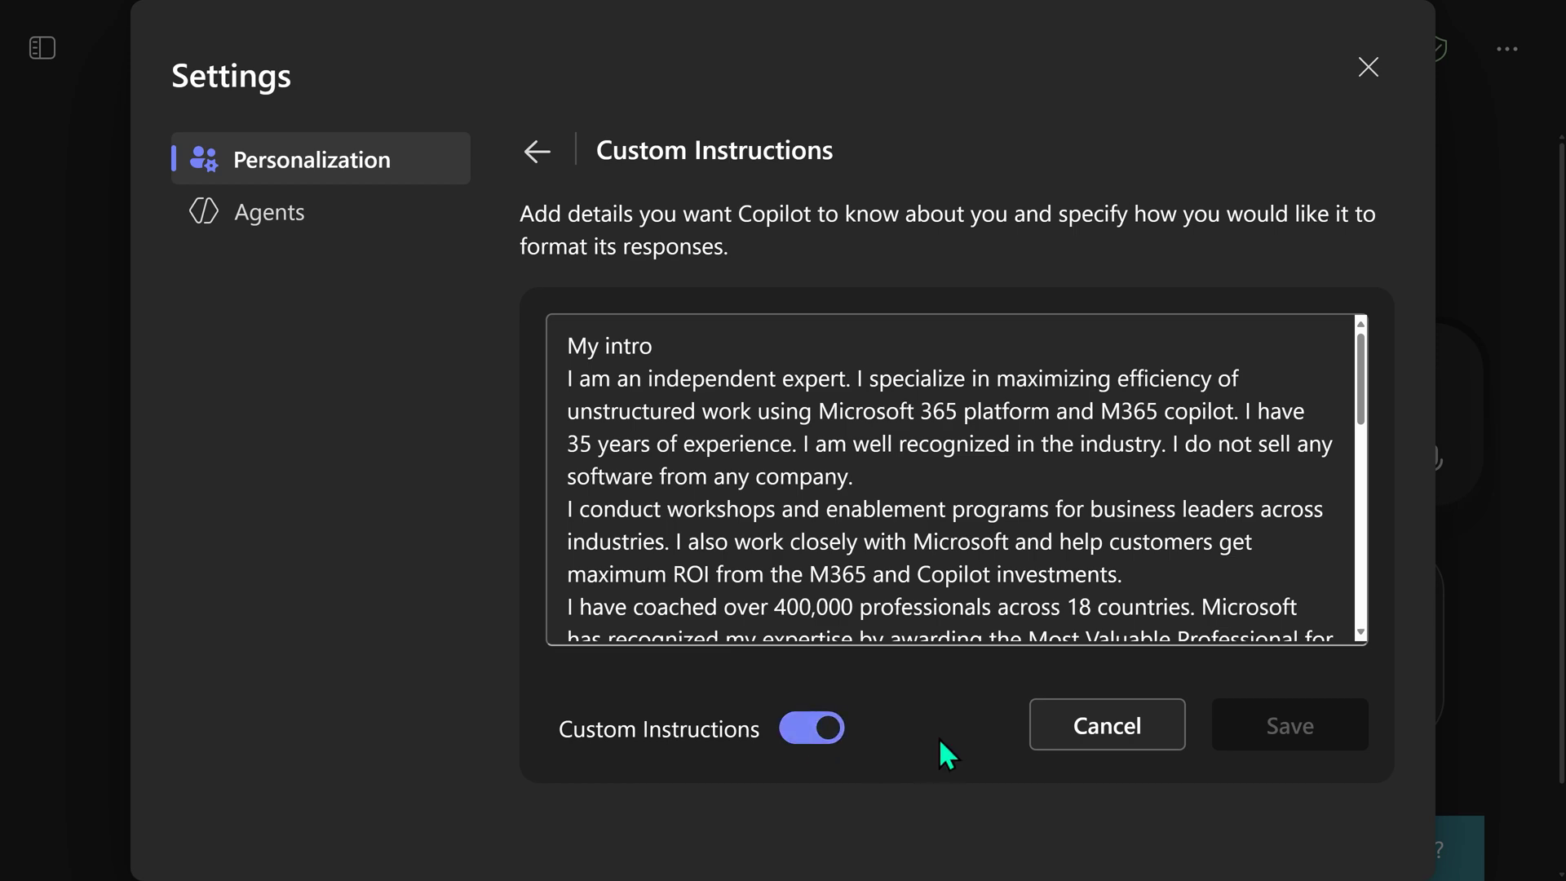